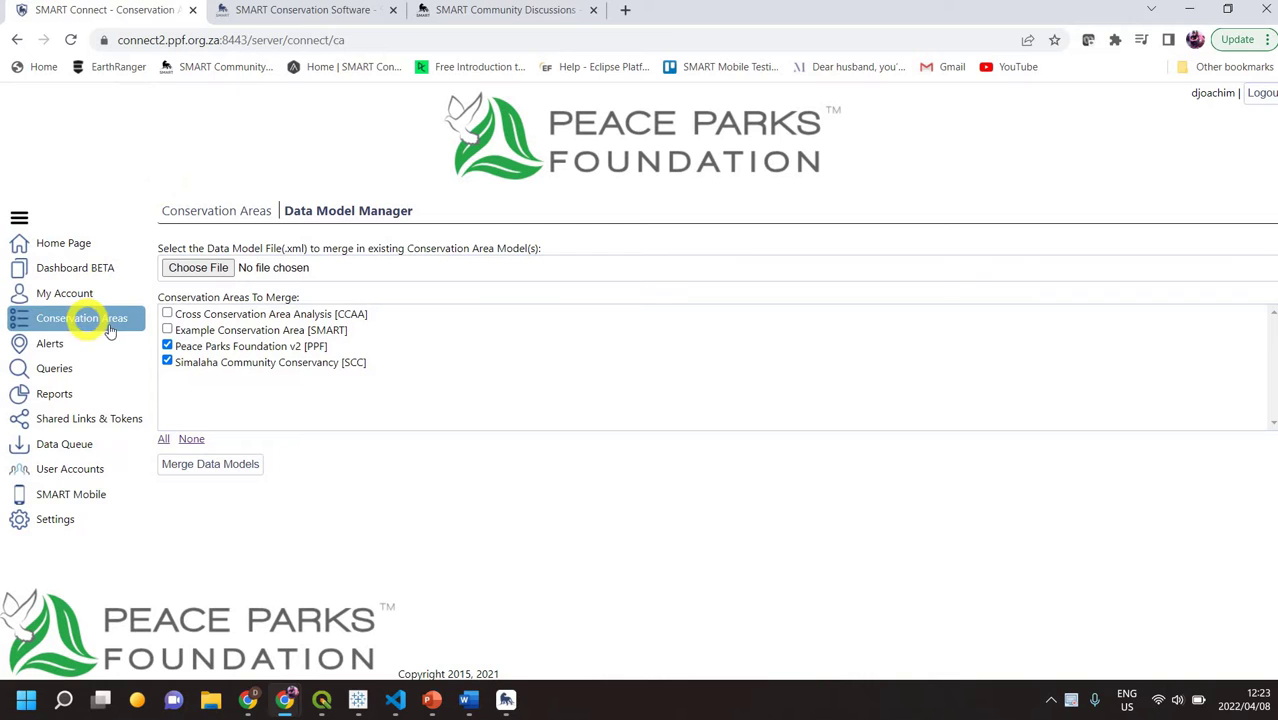
Step: Open the Alerts map, centre it on southern Africa, and refresh the alerts
{"action": "left_click", "coordinate": [73, 346]}
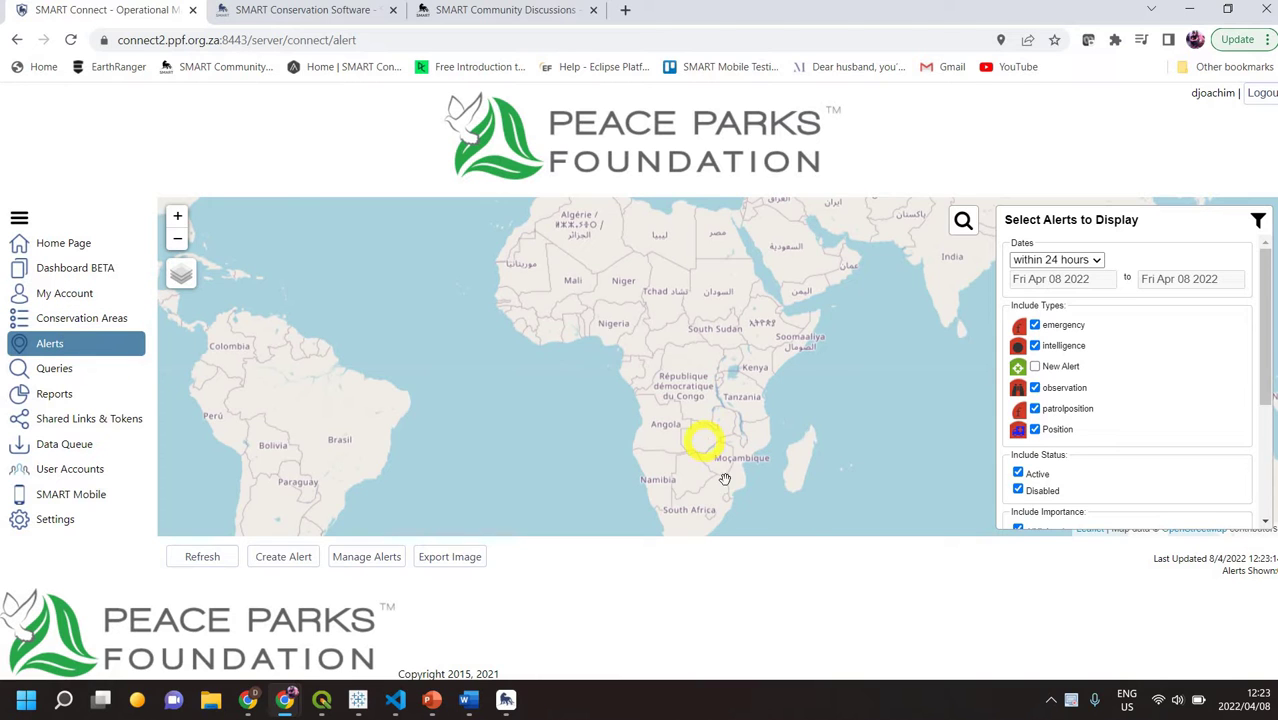
{"action": "left_click_drag", "start_coordinate": [727, 483], "coordinate": [661, 407]}
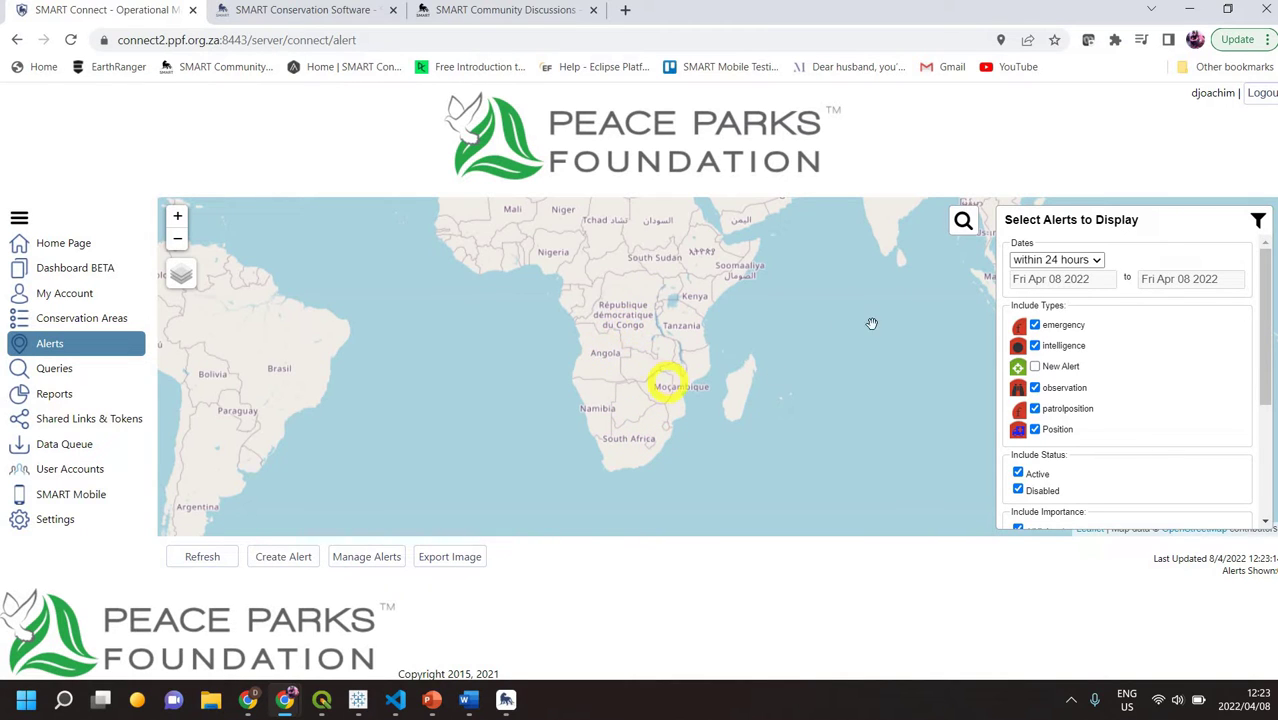
{"action": "left_click", "coordinate": [202, 562]}
{"action": "key", "text": "super+n"}
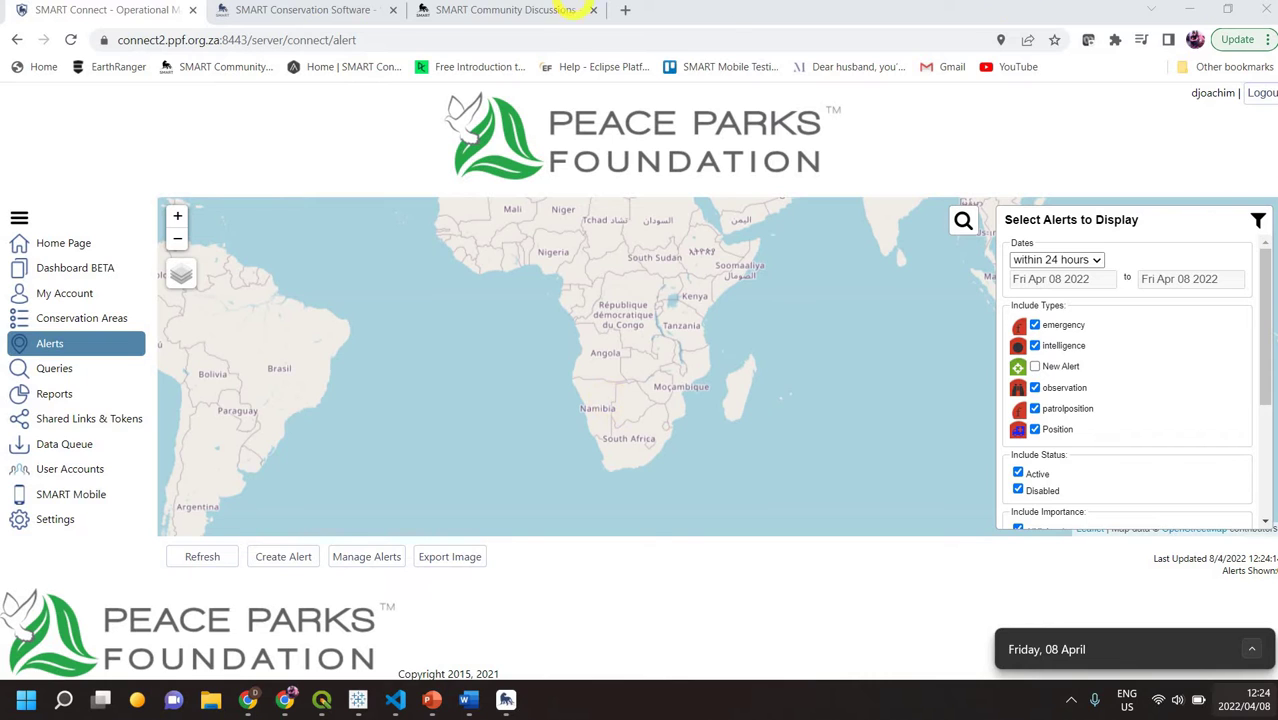
Step: Set the alerts Dates filter to All Dates instead of within 24 hours
{"action": "left_click", "coordinate": [746, 27]}
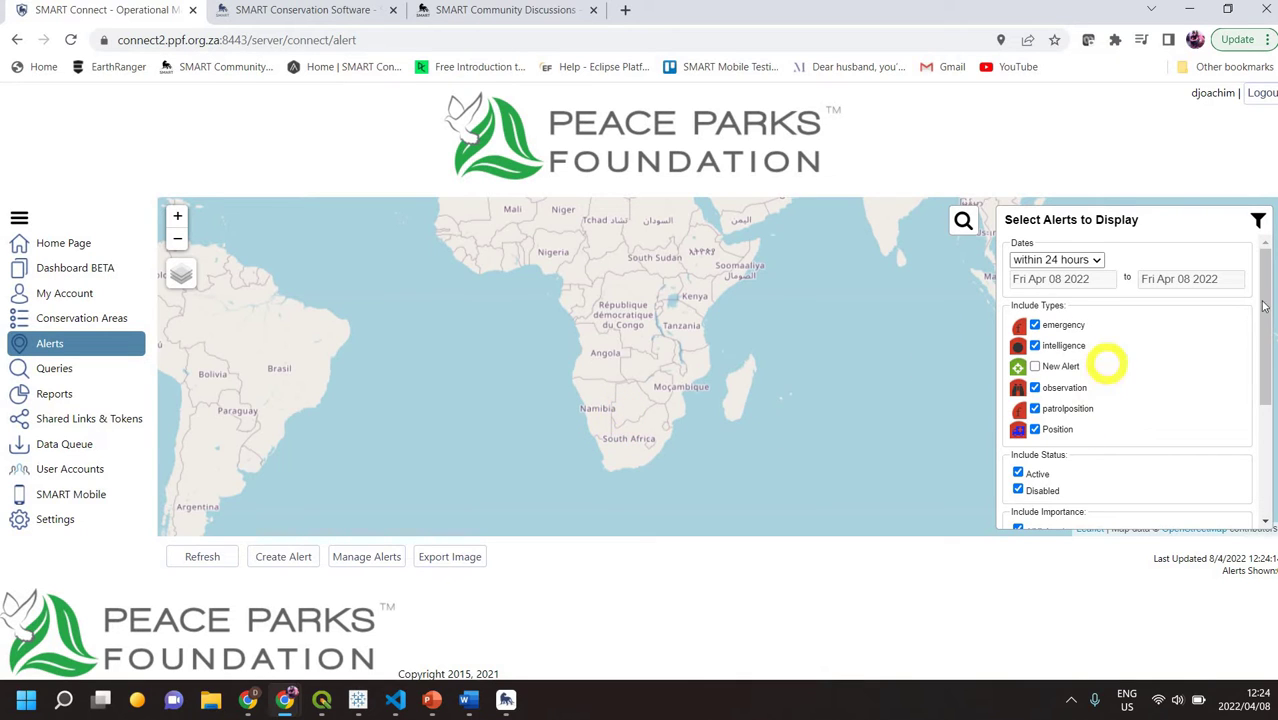
{"action": "left_click_drag", "start_coordinate": [1266, 290], "coordinate": [1266, 251]}
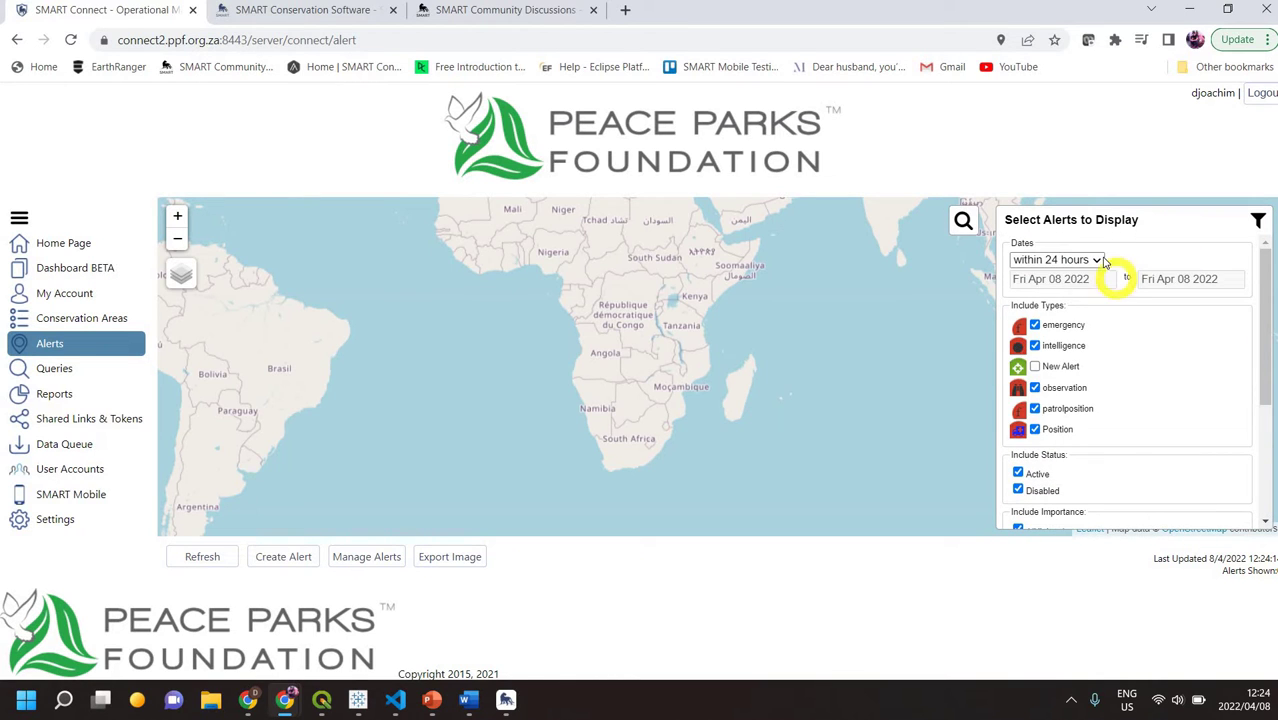
{"action": "left_click", "coordinate": [1097, 259]}
{"action": "left_click", "coordinate": [1060, 403]}
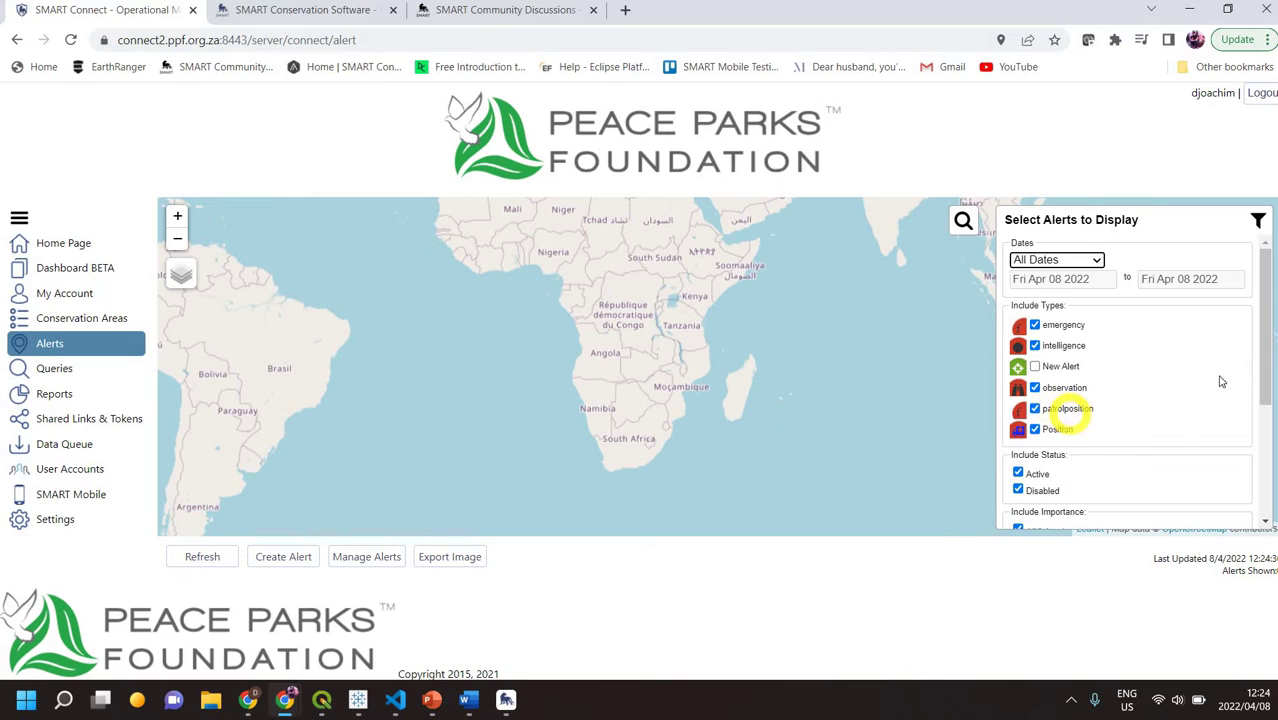
Step: Zoom the map in on the Western Cape around Cape Town
{"action": "left_click_drag", "start_coordinate": [1270, 320], "coordinate": [1265, 450]}
{"action": "scroll", "coordinate": [1118, 374], "scroll_direction": "up", "scroll_amount": 3}
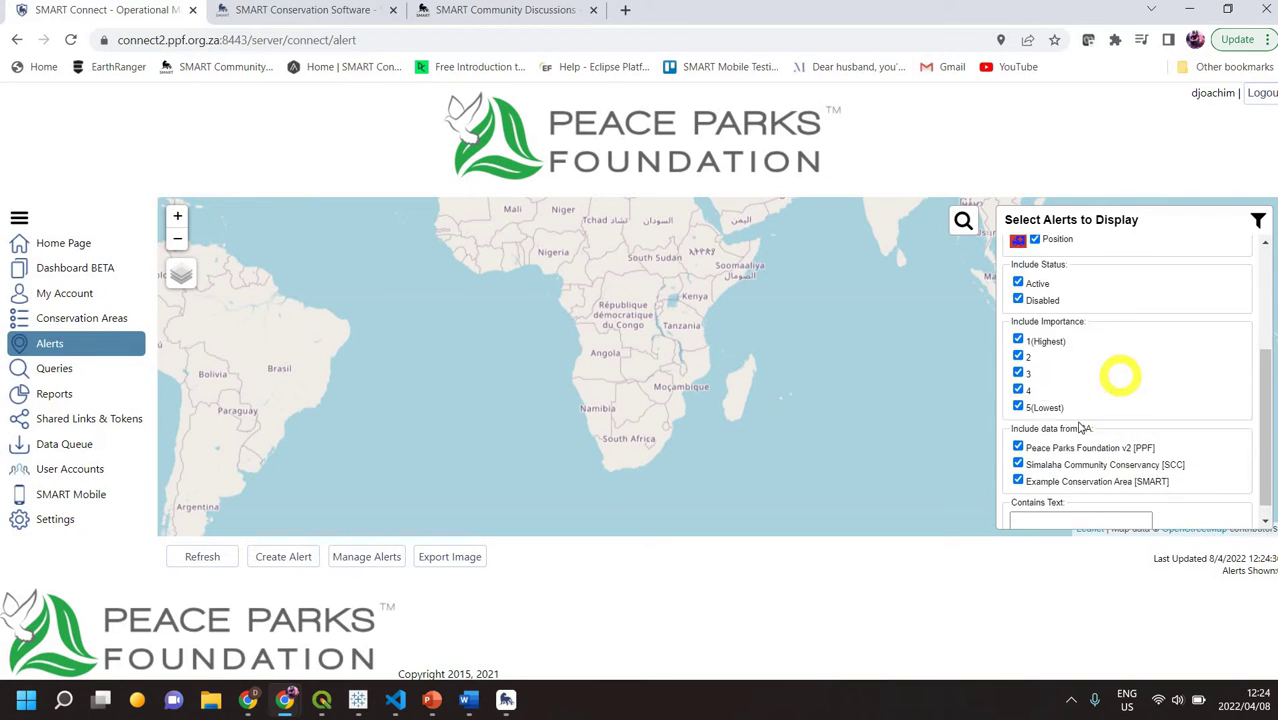
{"action": "scroll", "coordinate": [590, 461], "scroll_direction": "up", "scroll_amount": 1}
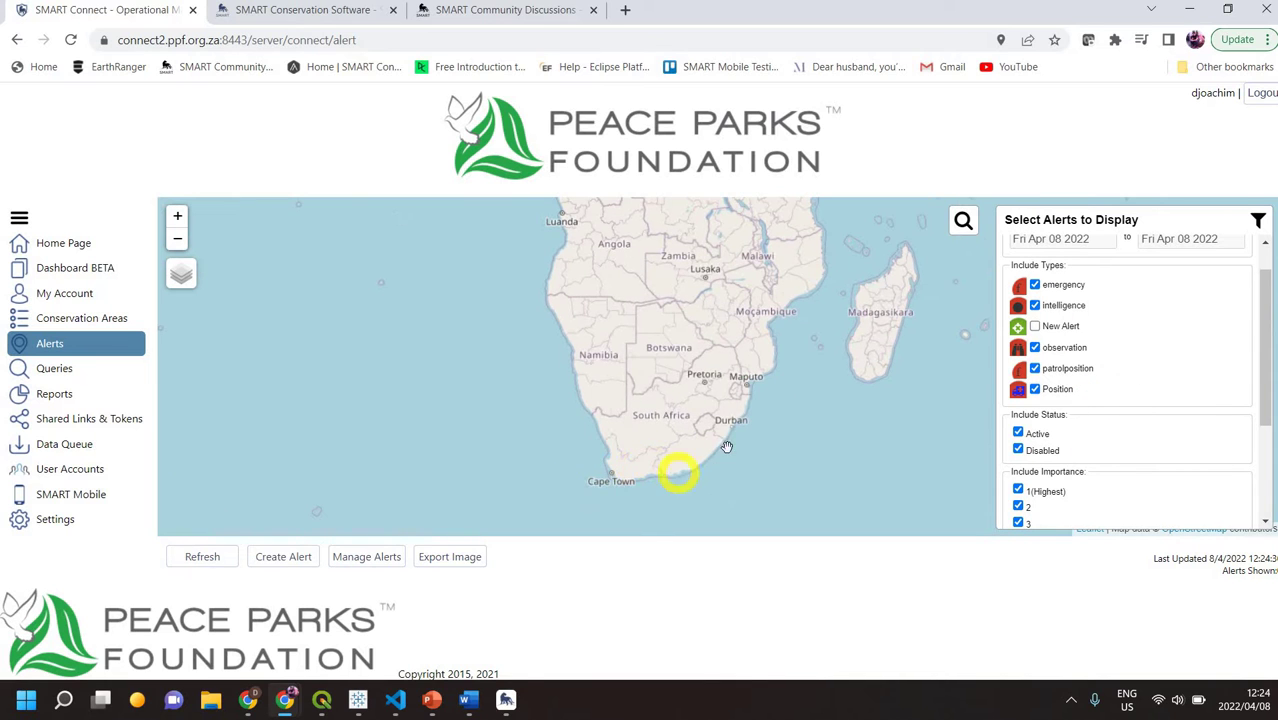
{"action": "scroll", "coordinate": [660, 470], "scroll_direction": "up", "scroll_amount": 2}
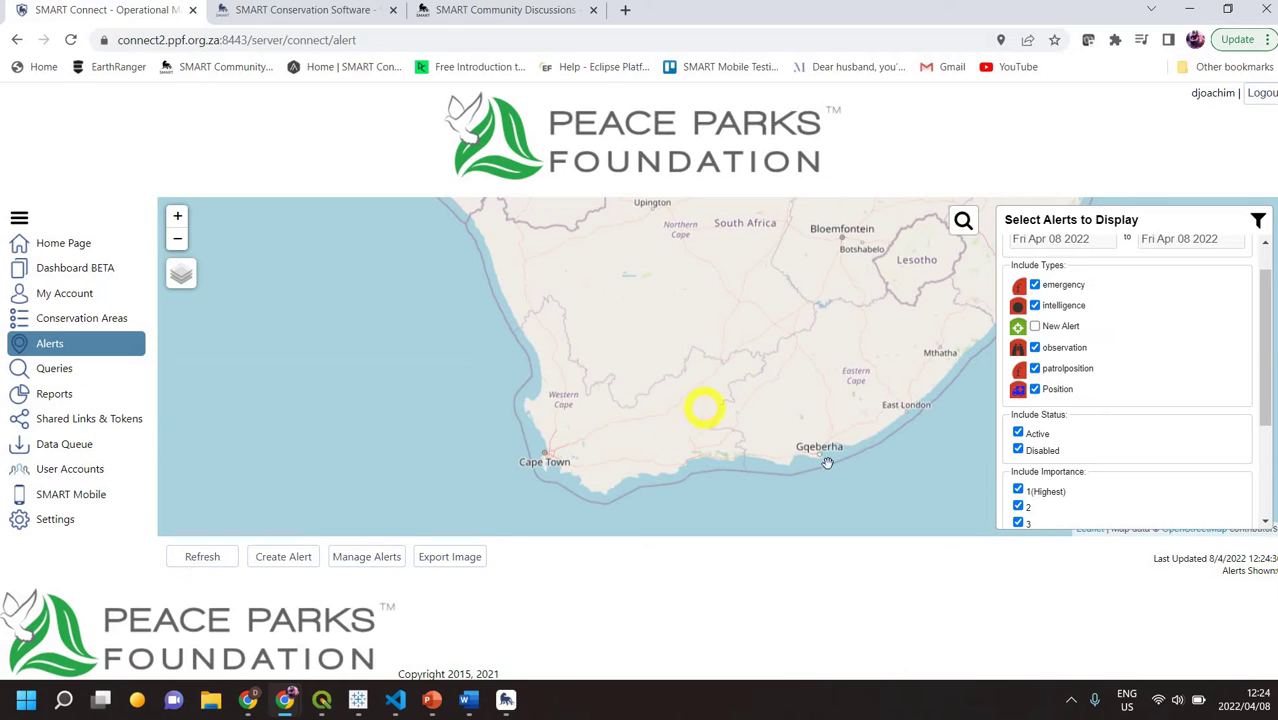
Step: Review the status, importance and area filters, then pan the map to show the Northern Cape above Cape Town
{"action": "left_click", "coordinate": [1258, 220]}
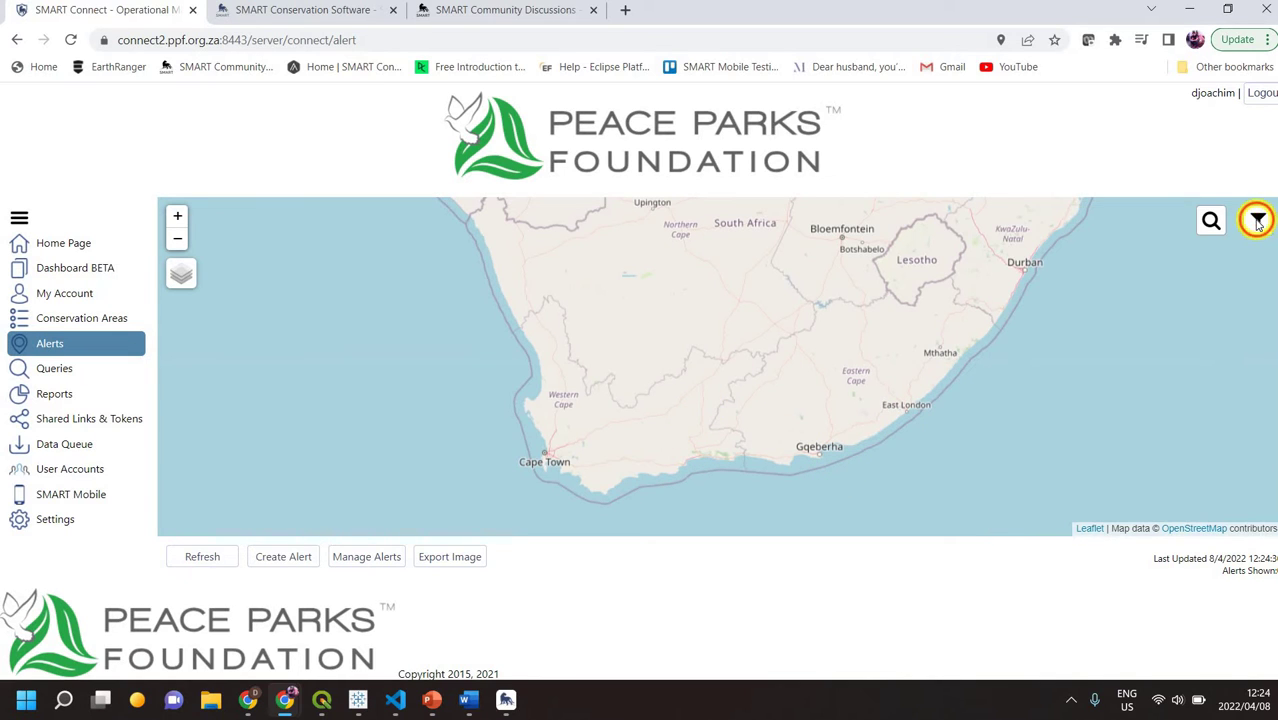
{"action": "left_click", "coordinate": [1258, 220]}
{"action": "left_click_drag", "start_coordinate": [1265, 280], "coordinate": [1264, 318]}
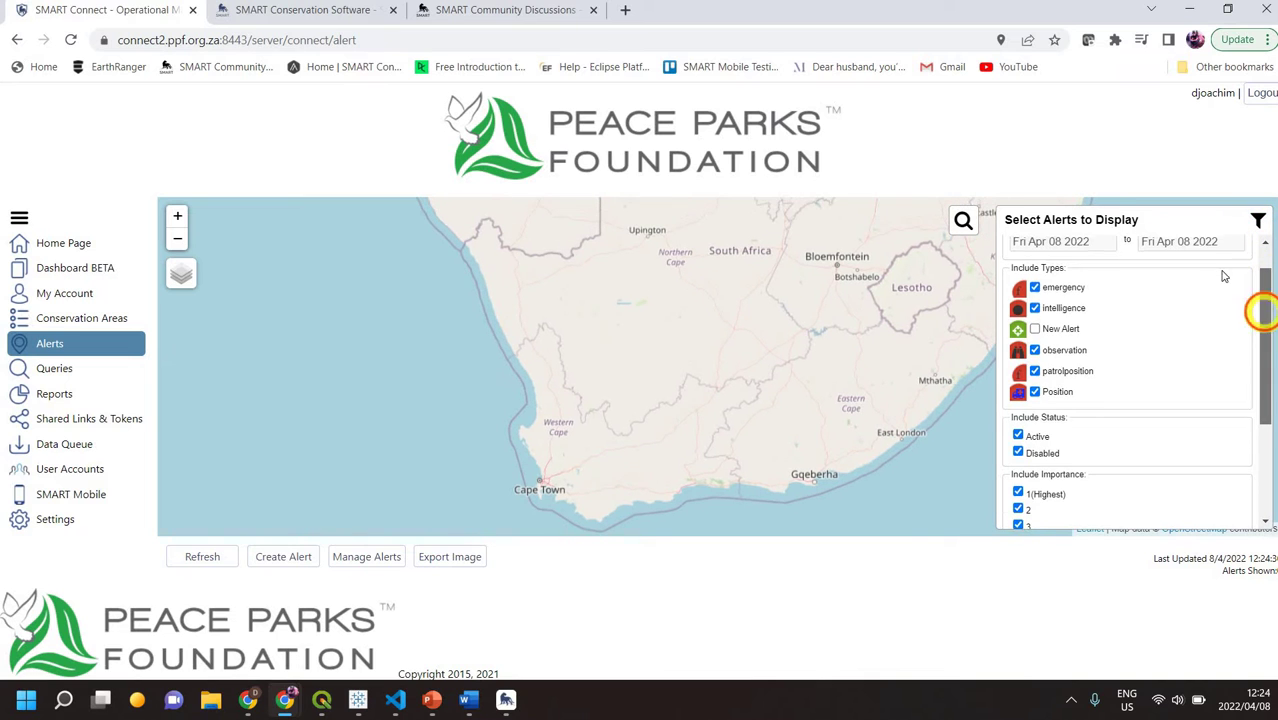
{"action": "scroll", "coordinate": [1222, 276], "scroll_direction": "up", "scroll_amount": 2}
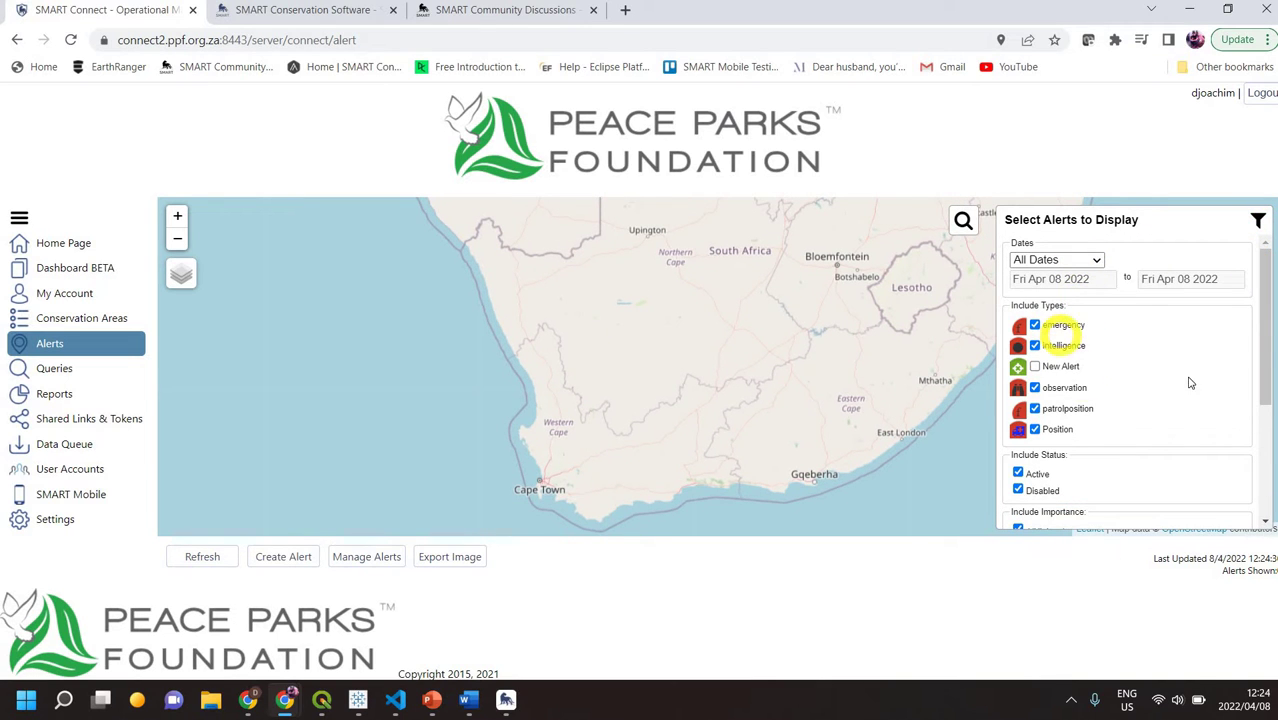
{"action": "left_click_drag", "start_coordinate": [1266, 300], "coordinate": [1265, 375]}
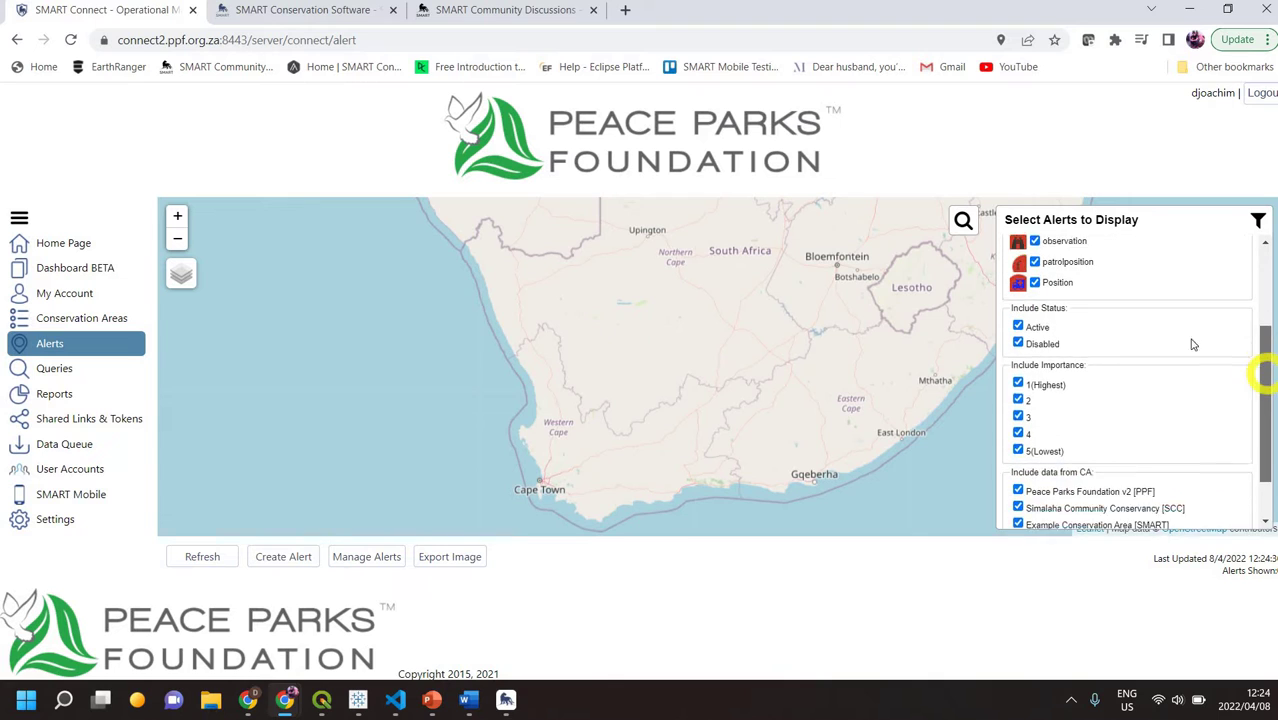
{"action": "scroll", "coordinate": [1192, 344], "scroll_direction": "down", "scroll_amount": 1}
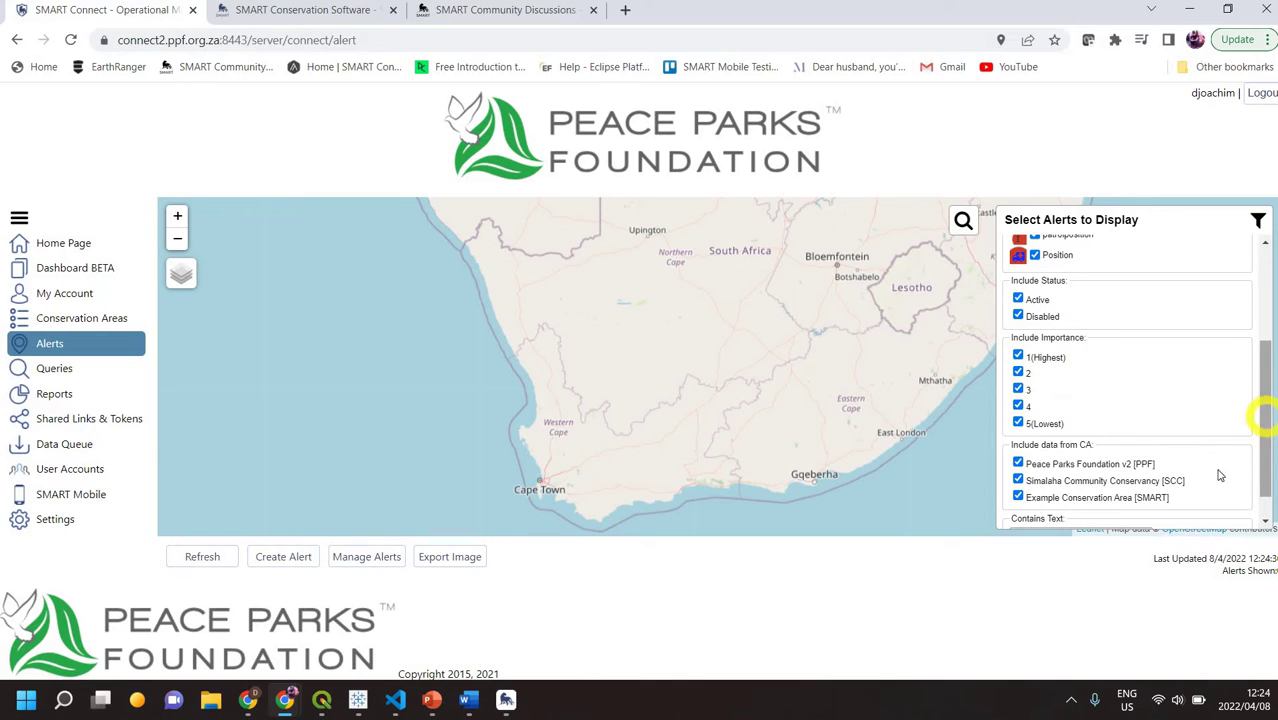
{"action": "scroll", "coordinate": [1219, 476], "scroll_direction": "down", "scroll_amount": 1}
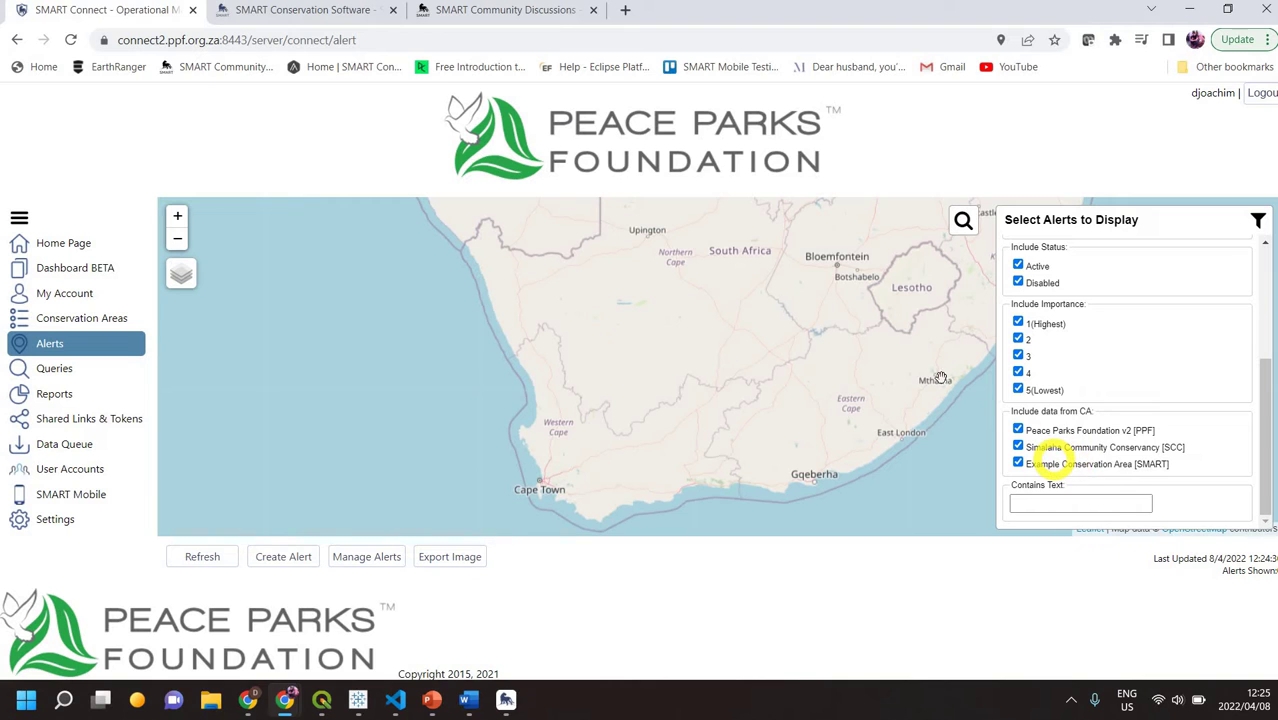
{"action": "left_click_drag", "start_coordinate": [801, 300], "coordinate": [727, 331]}
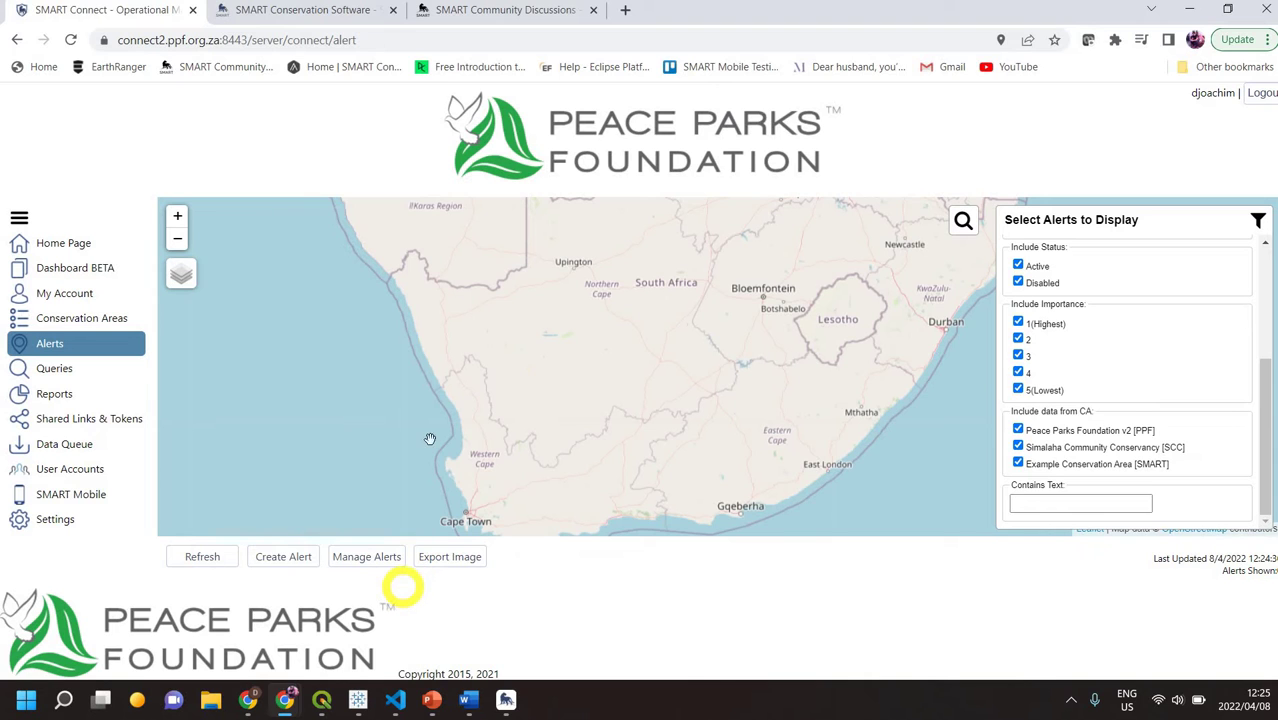
Step: Start a new alert with area Peace Parks Foundation v2 [PPF] and type emergency
{"action": "left_click", "coordinate": [362, 556]}
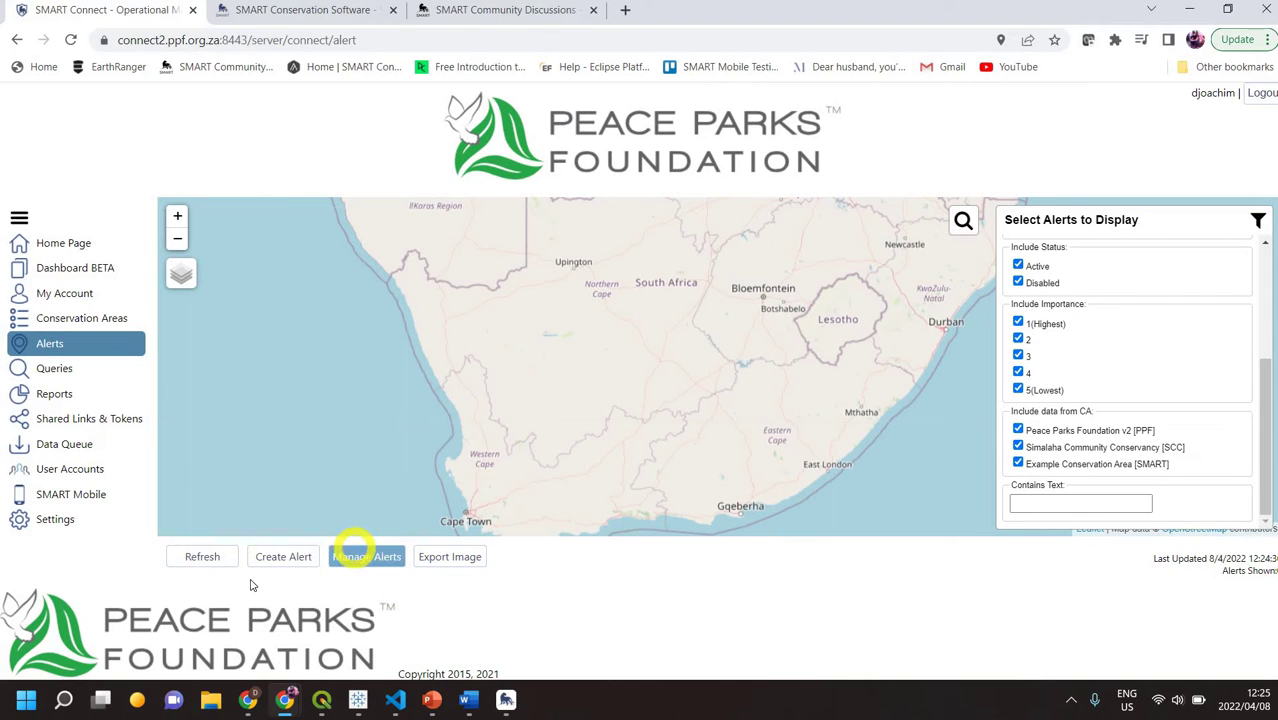
{"action": "left_click", "coordinate": [290, 557]}
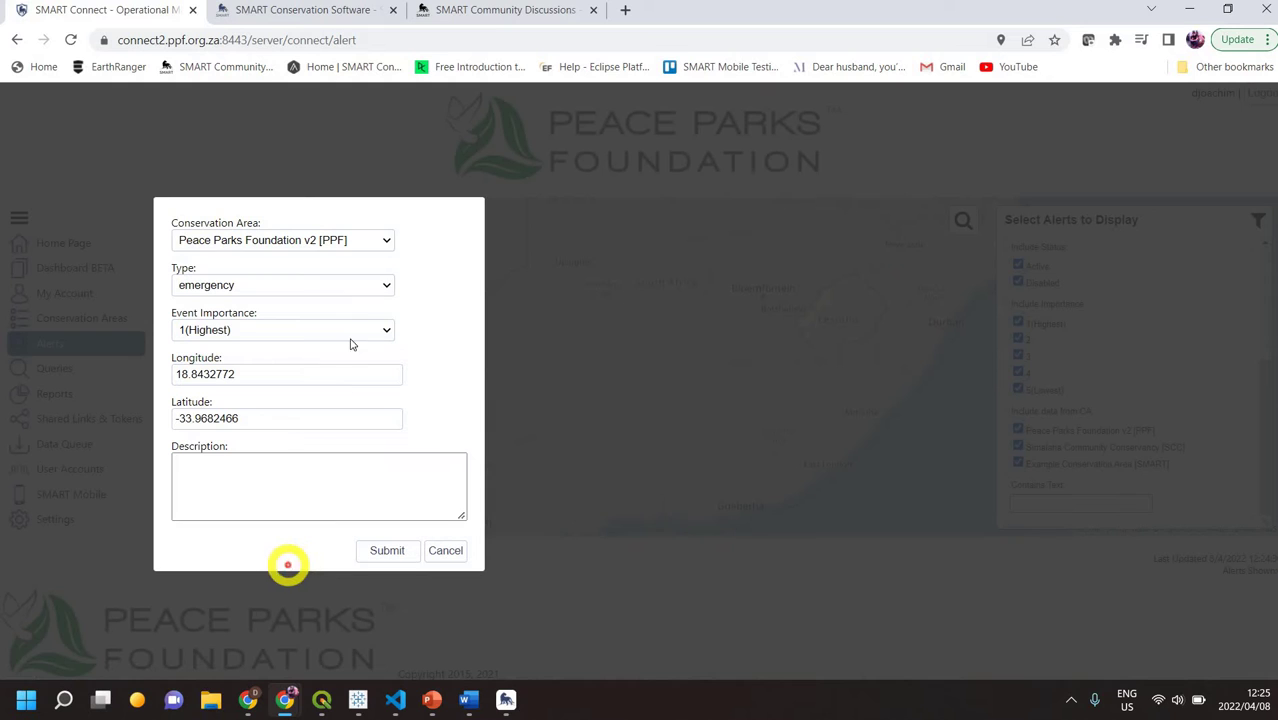
{"action": "left_click", "coordinate": [384, 242]}
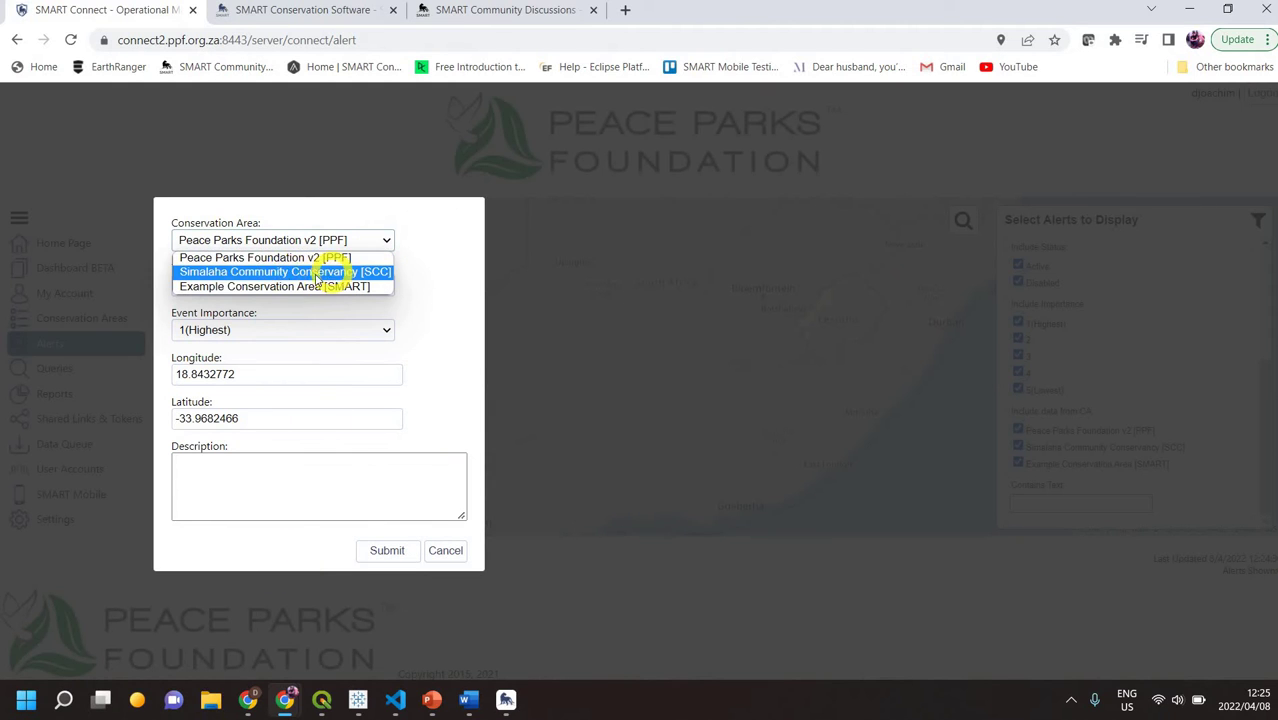
{"action": "left_click", "coordinate": [362, 258]}
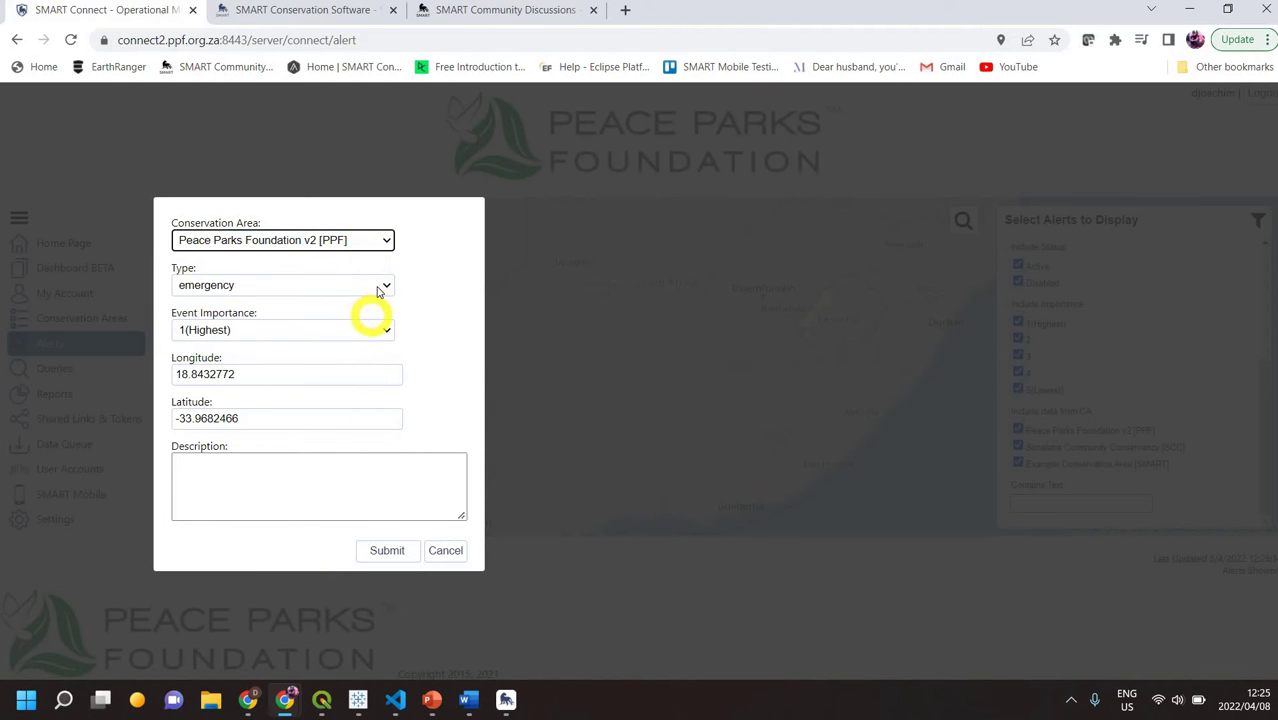
{"action": "left_click", "coordinate": [378, 288]}
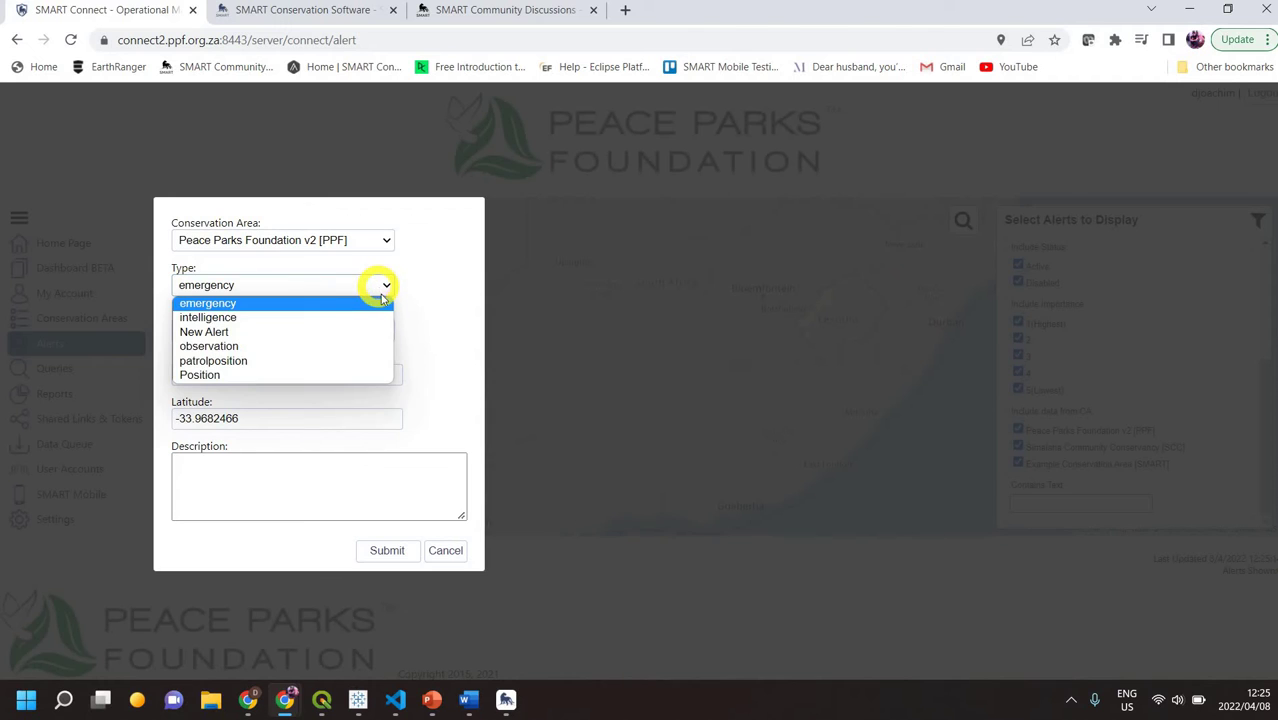
{"action": "left_click", "coordinate": [381, 296]}
Step: Set importance to 1(Highest), write the description, and submit the alert
{"action": "left_click", "coordinate": [388, 329]}
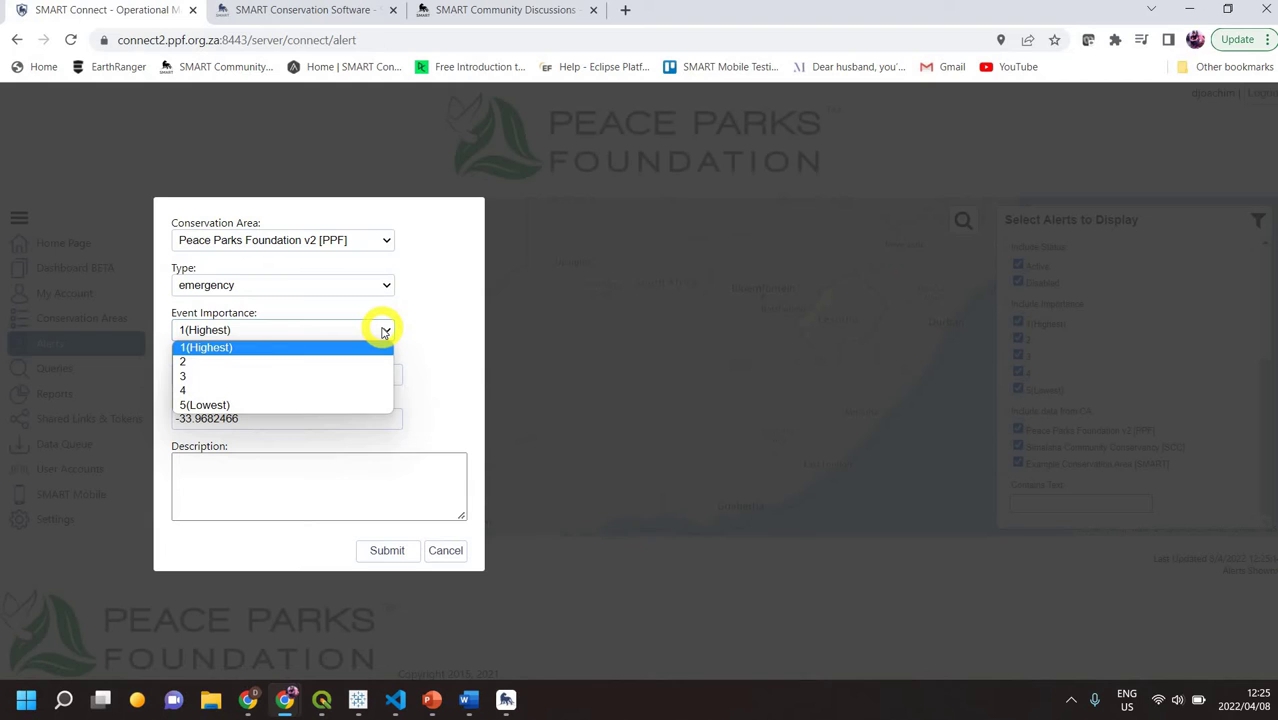
{"action": "left_click", "coordinate": [383, 346]}
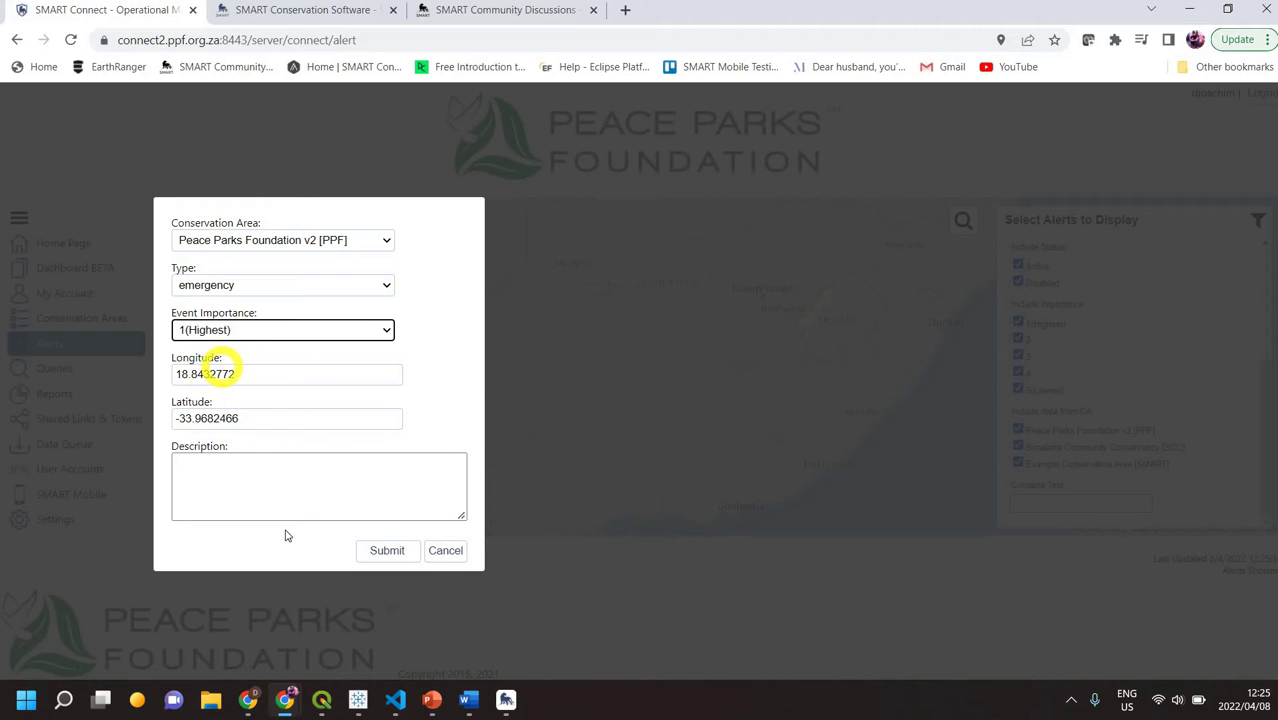
{"action": "left_click", "coordinate": [263, 510]}
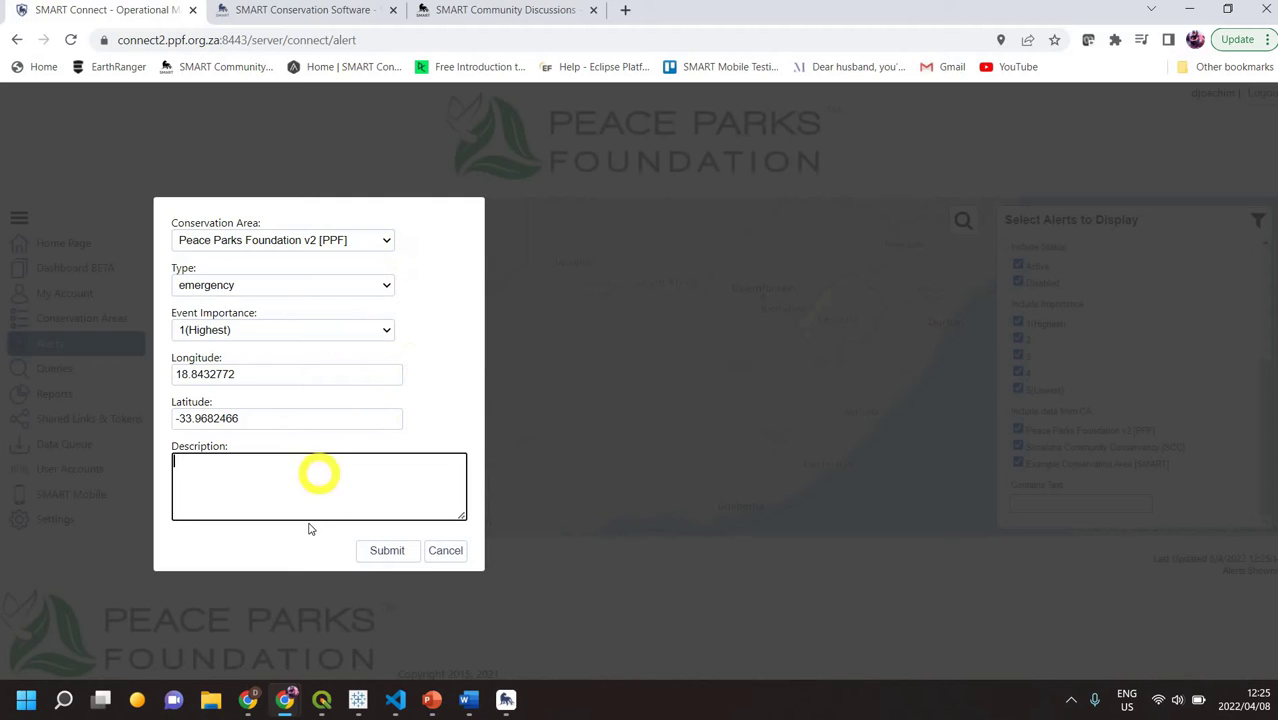
{"action": "left_click", "coordinate": [393, 560]}
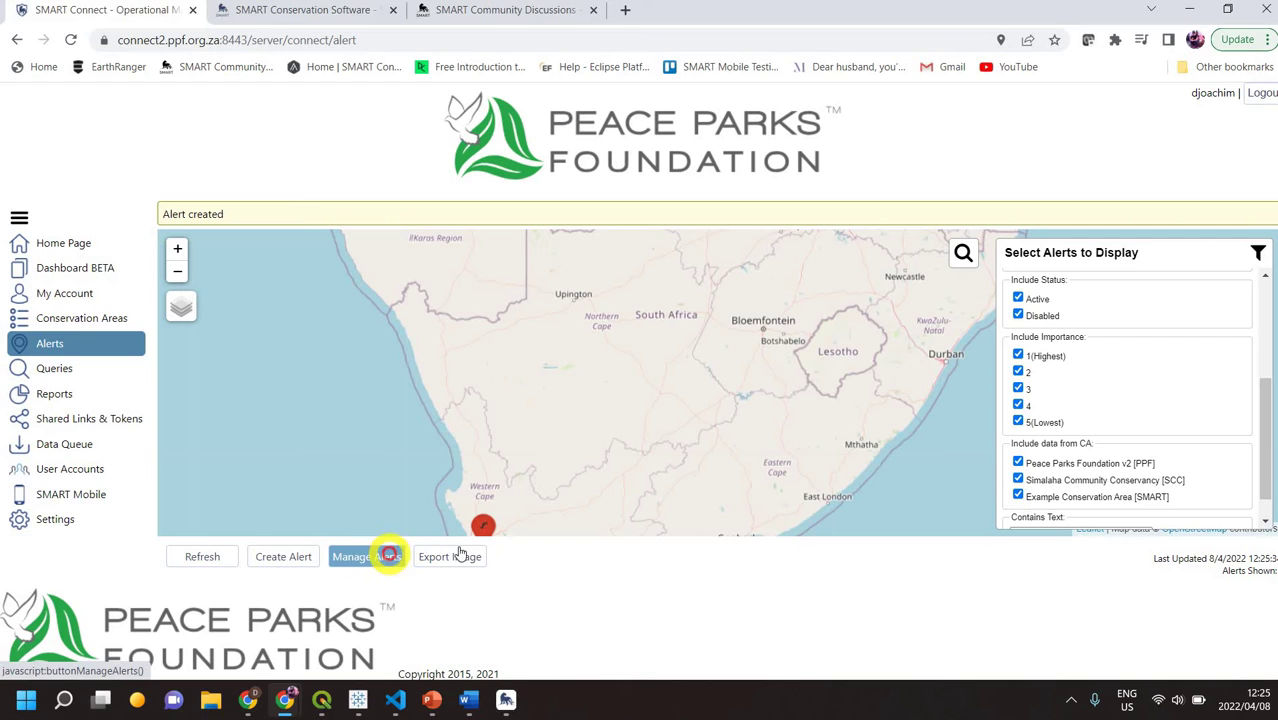
Step: Refresh the map, export it as smart_map_export.png, and view the image before closing it
{"action": "scroll", "coordinate": [510, 441], "scroll_direction": "up", "scroll_amount": 2}
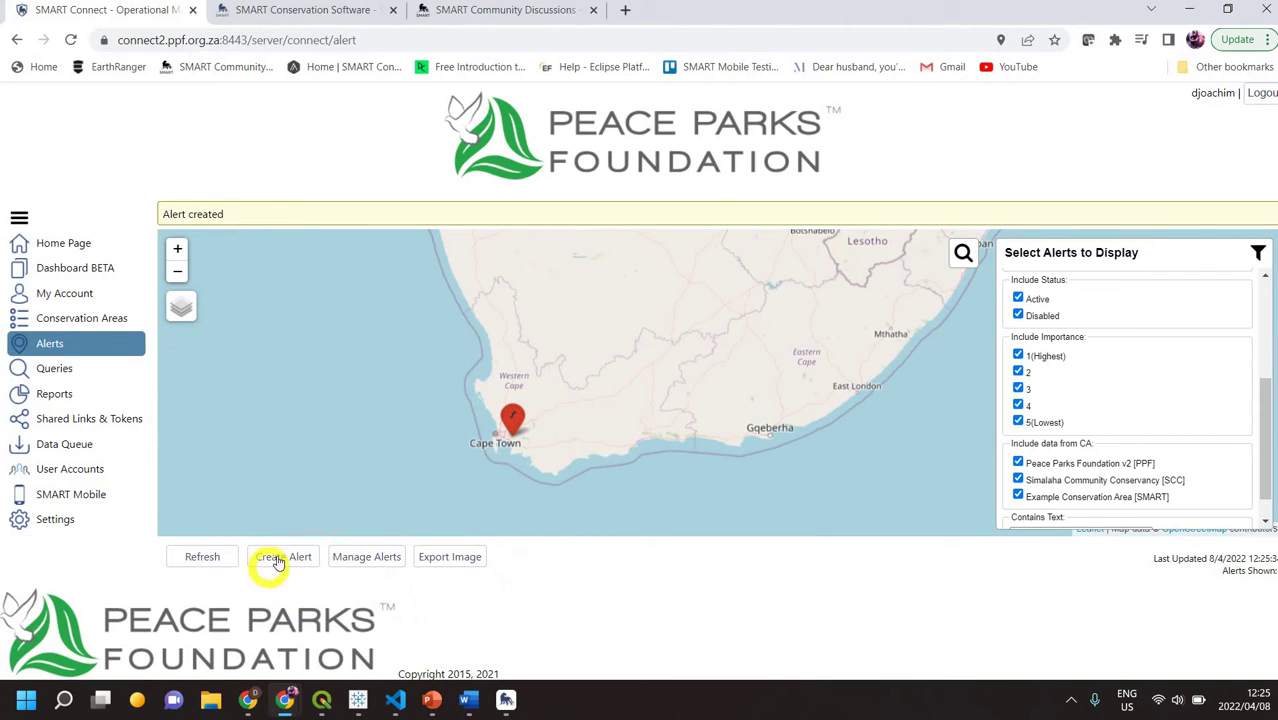
{"action": "left_click", "coordinate": [220, 553]}
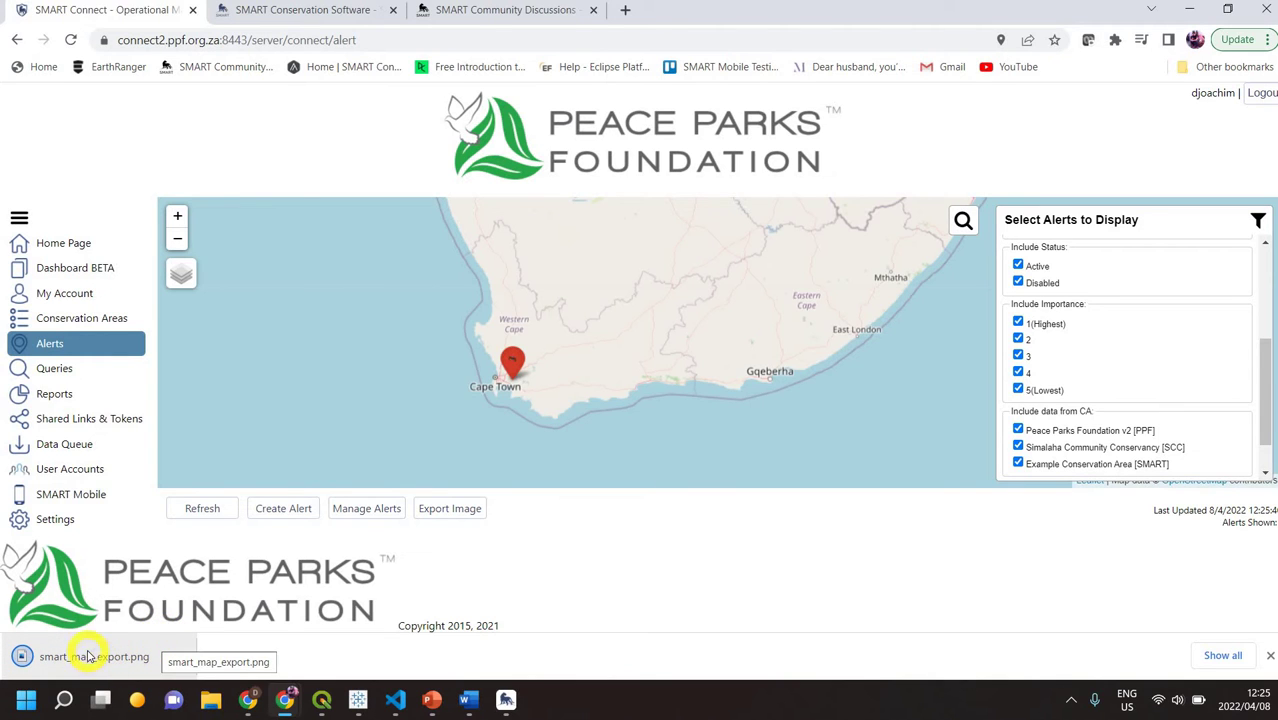
{"action": "left_click", "coordinate": [177, 656]}
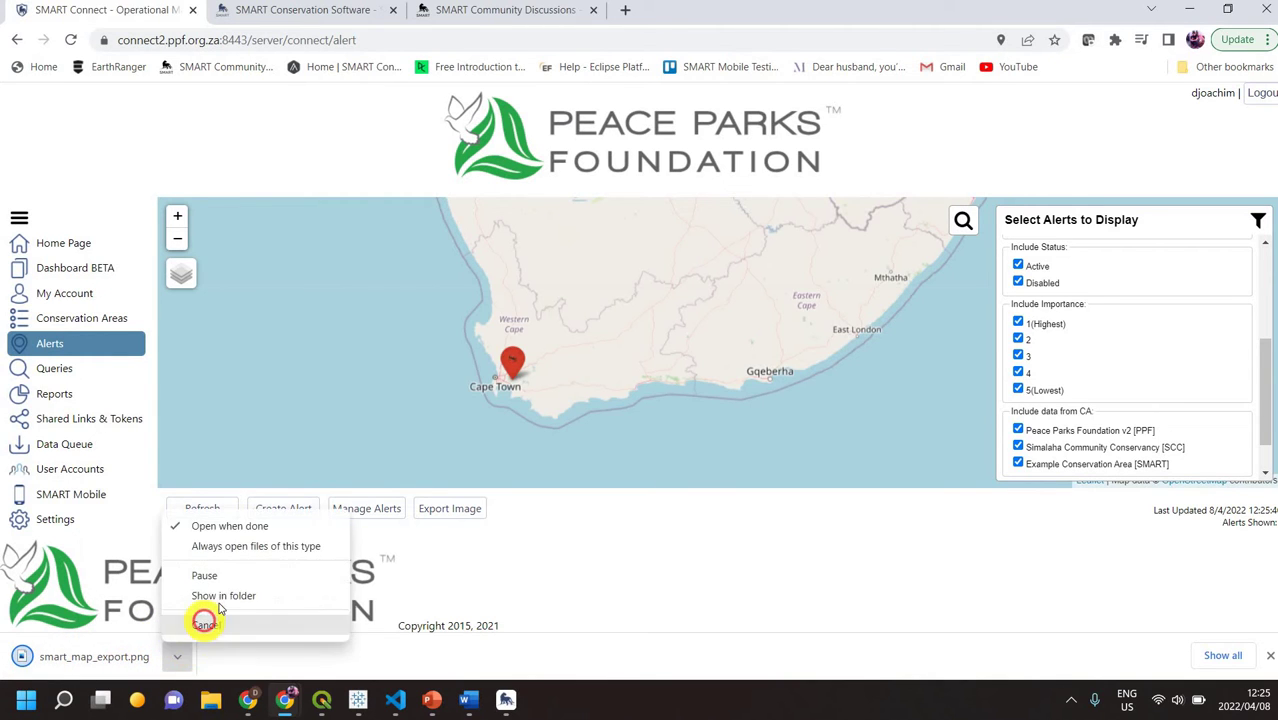
{"action": "left_click", "coordinate": [213, 595]}
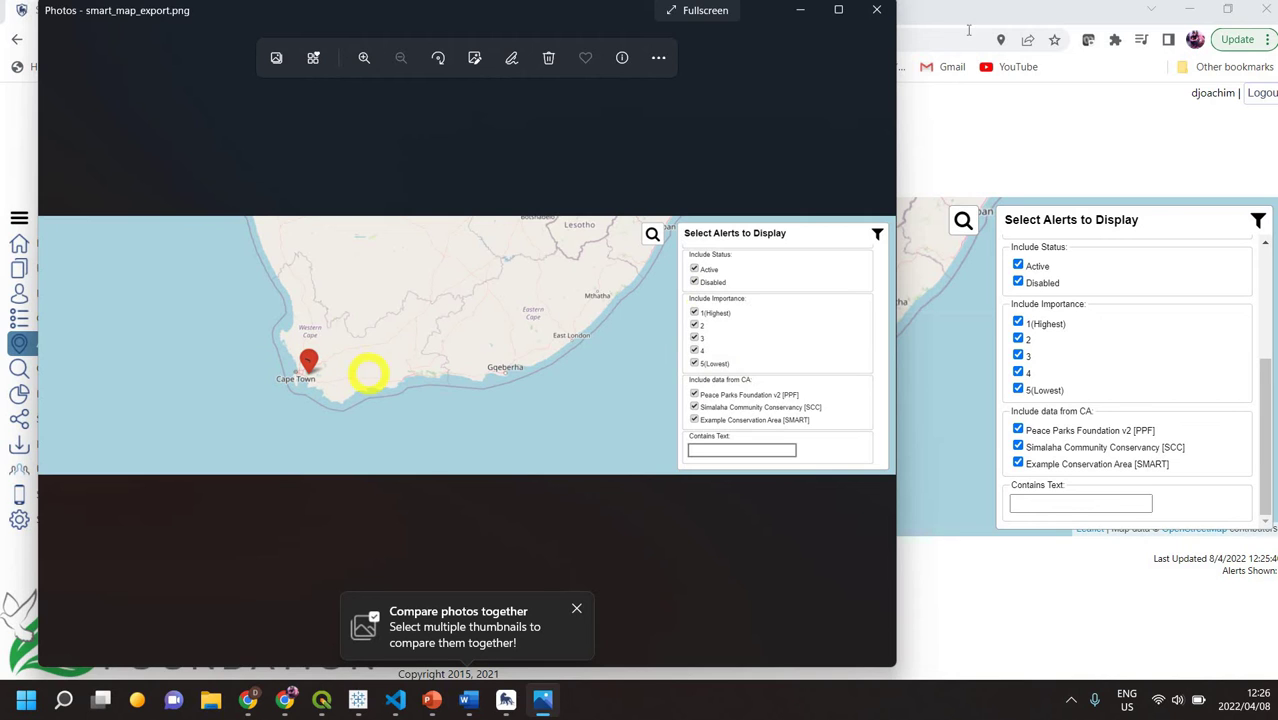
{"action": "left_click", "coordinate": [876, 11]}
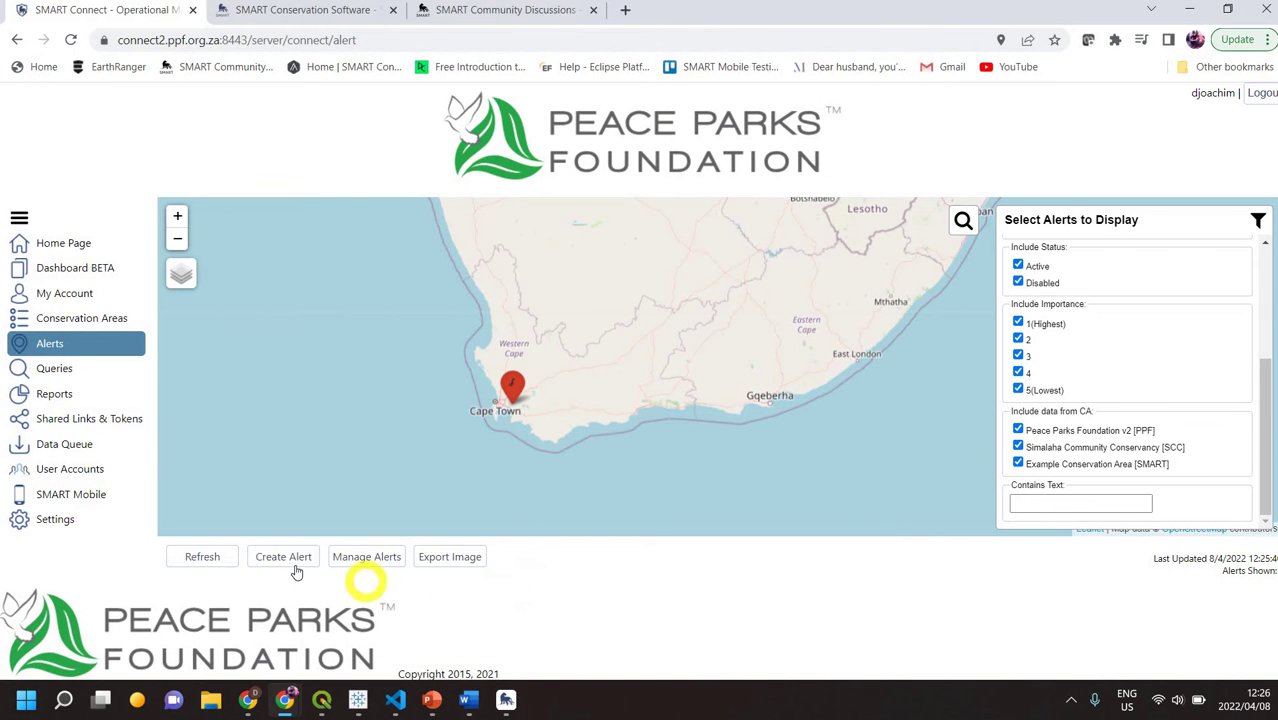
Step: Check the emergency alert's details in the Manage Alerts table, cancel the edit, and close the table
{"action": "left_click", "coordinate": [369, 556]}
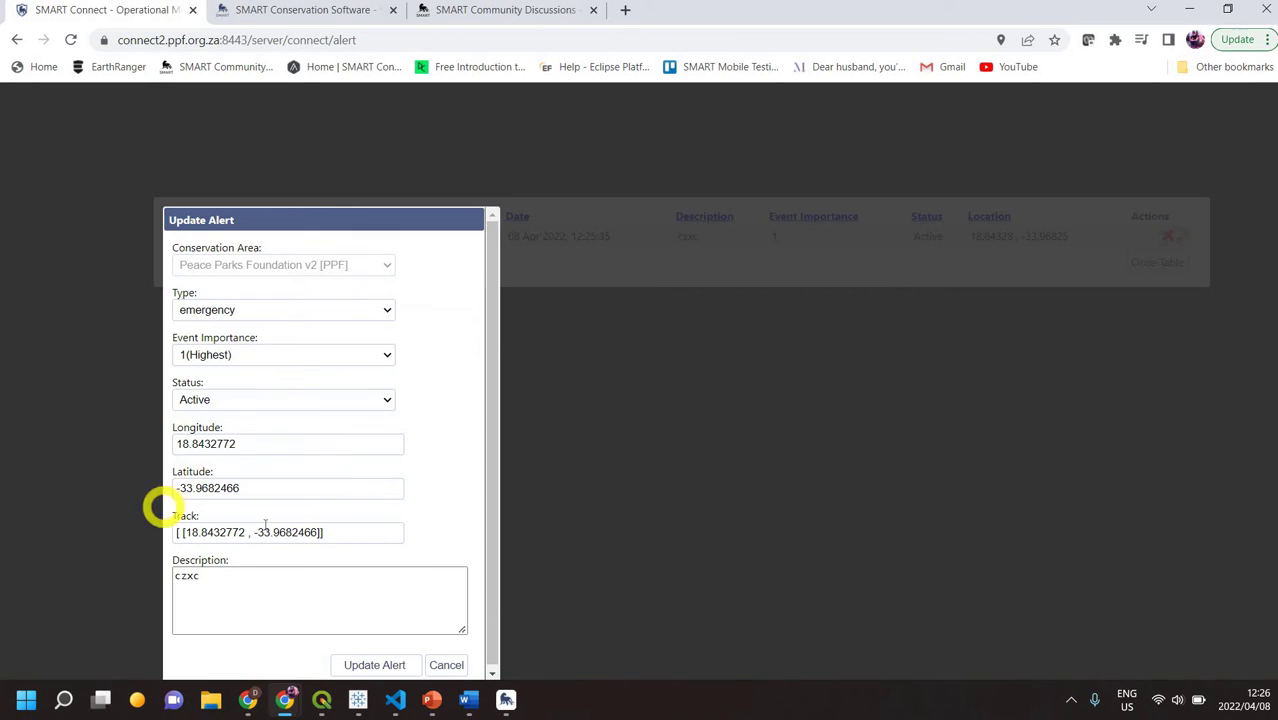
{"action": "left_click", "coordinate": [455, 664]}
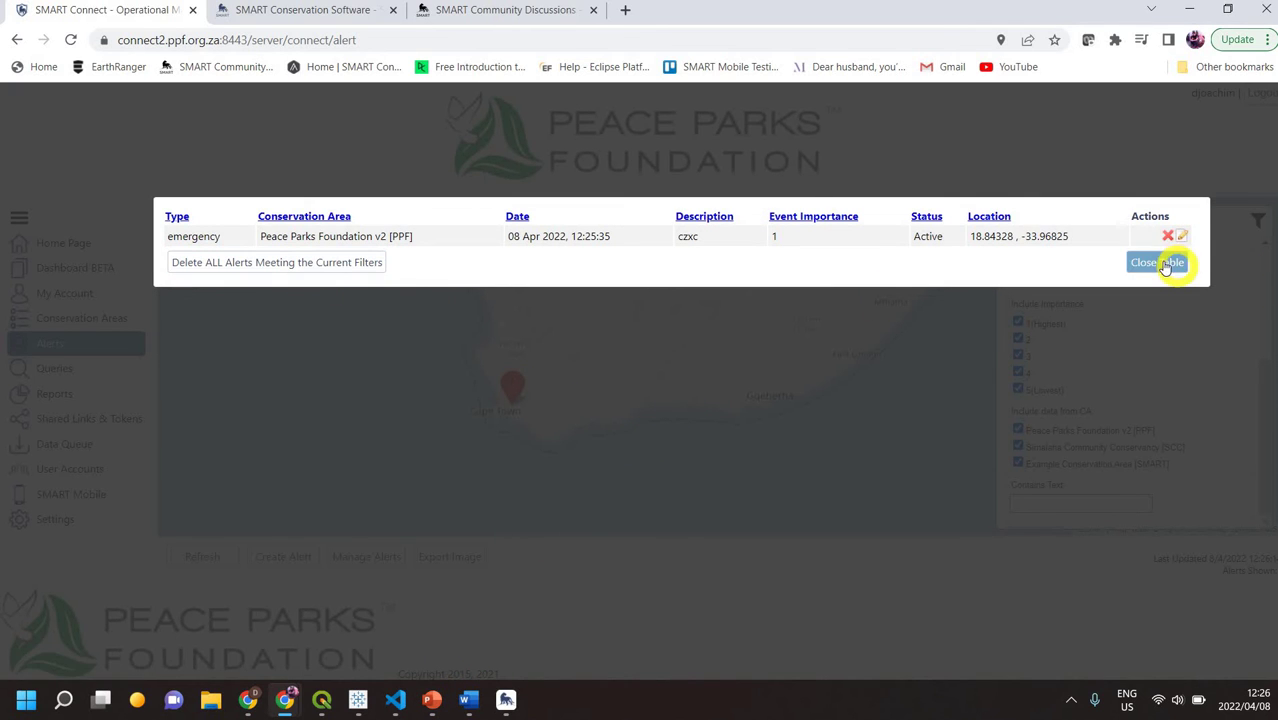
{"action": "left_click", "coordinate": [1157, 263]}
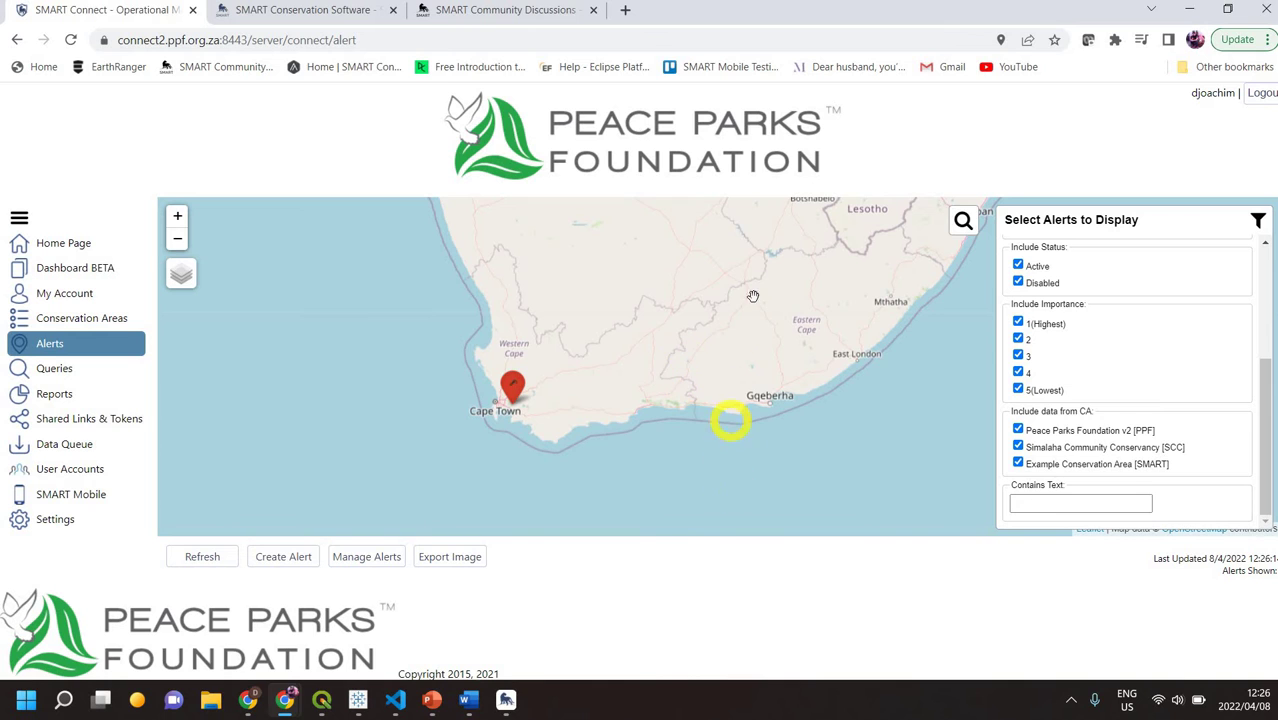
{"action": "left_click_drag", "start_coordinate": [708, 364], "coordinate": [663, 430]}
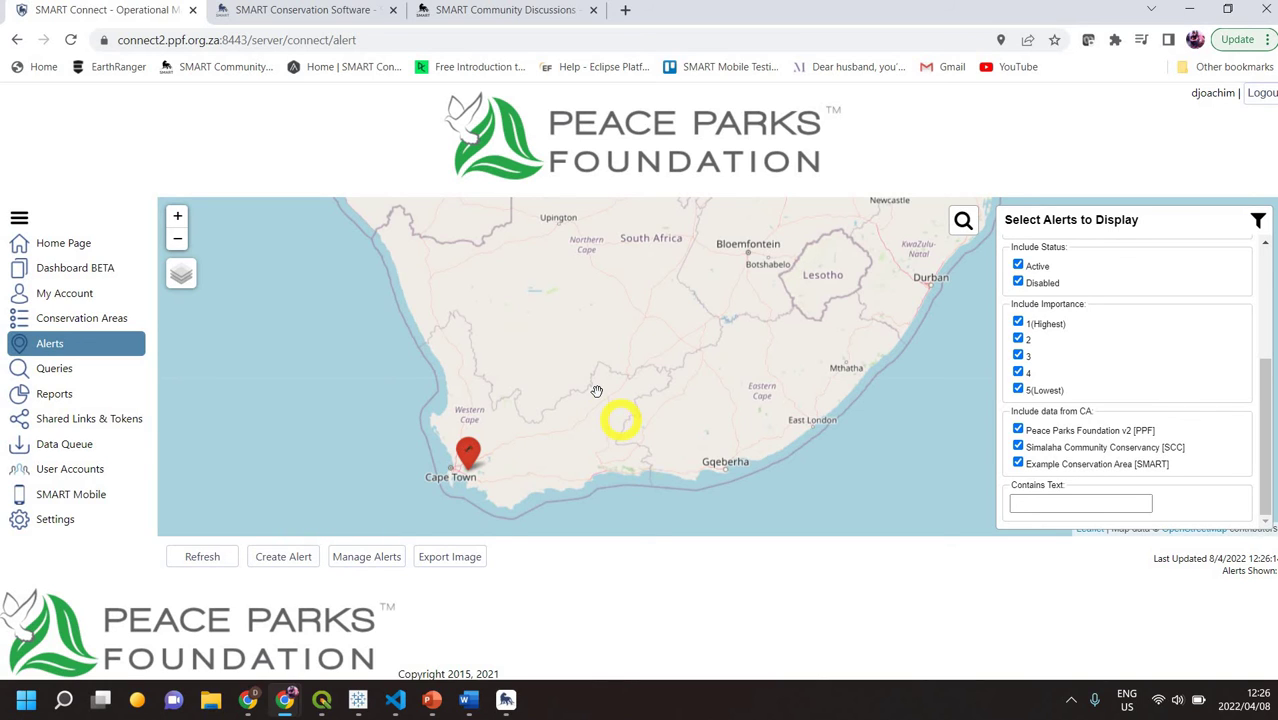
{"action": "left_click", "coordinate": [181, 273]}
{"action": "mouse_move", "coordinate": [190, 275]}
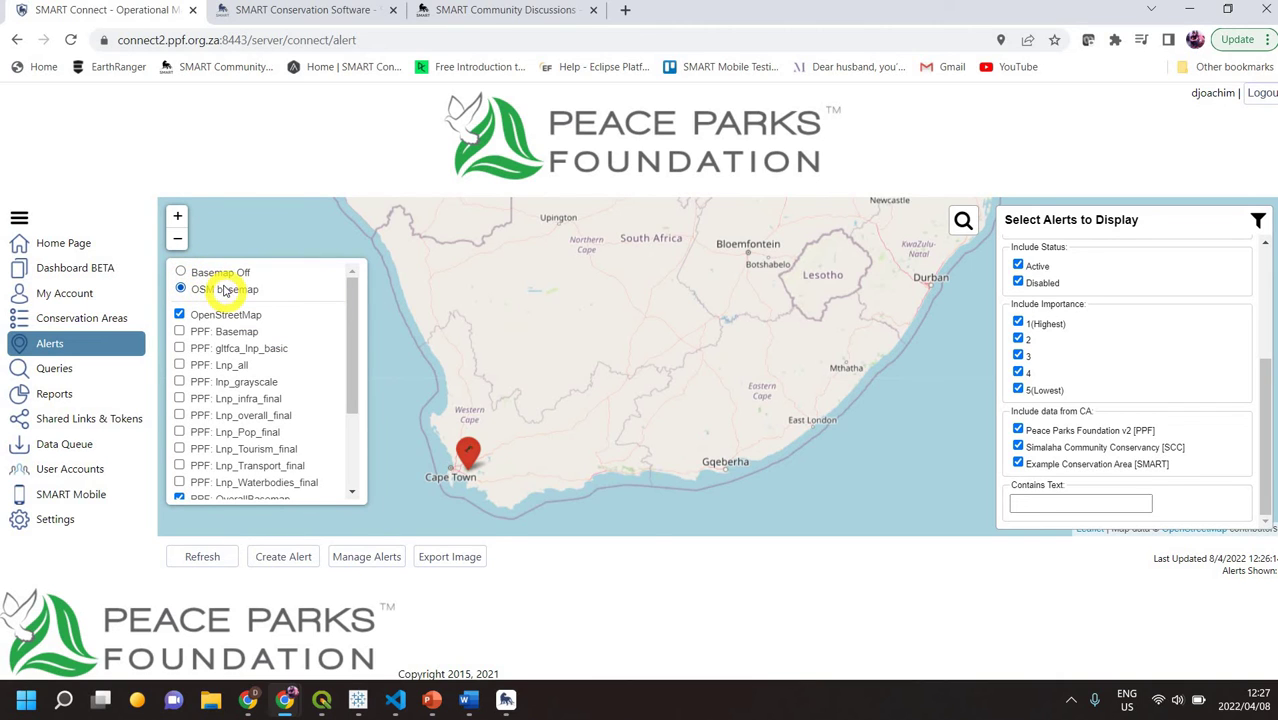
{"action": "left_click", "coordinate": [181, 272]}
{"action": "left_click", "coordinate": [181, 288]}
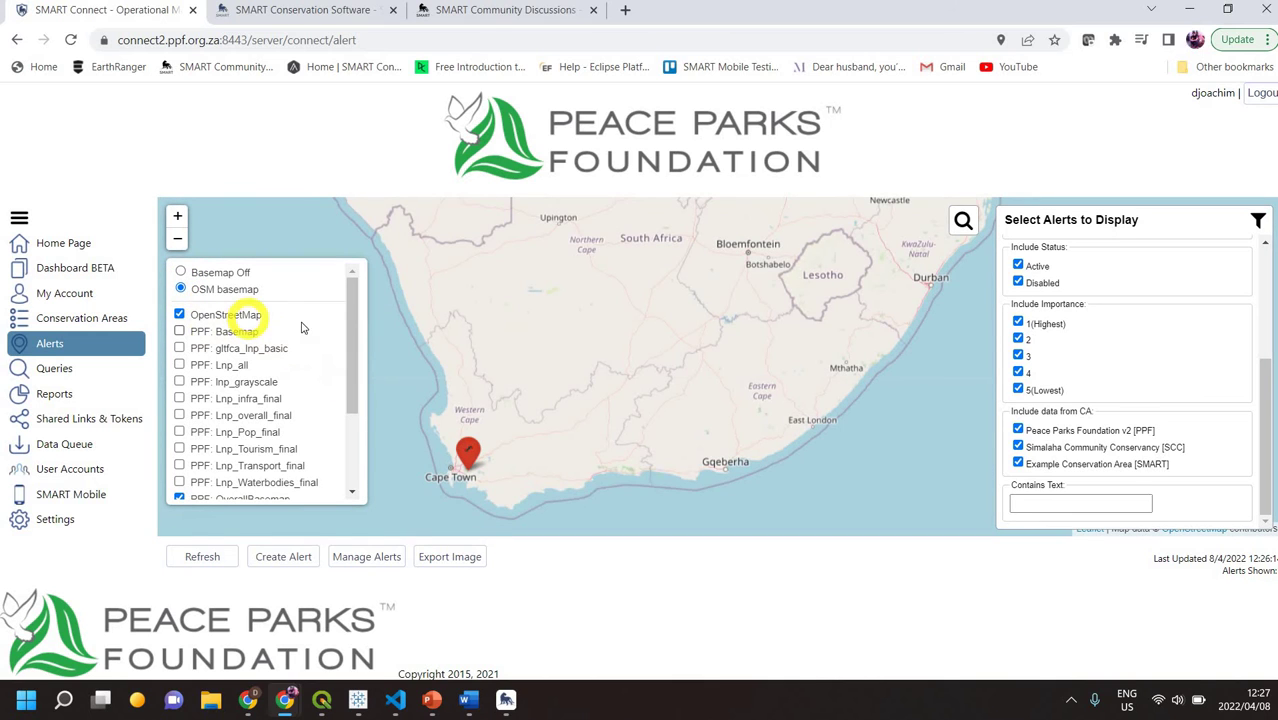
{"action": "left_click_drag", "start_coordinate": [354, 328], "coordinate": [338, 255]}
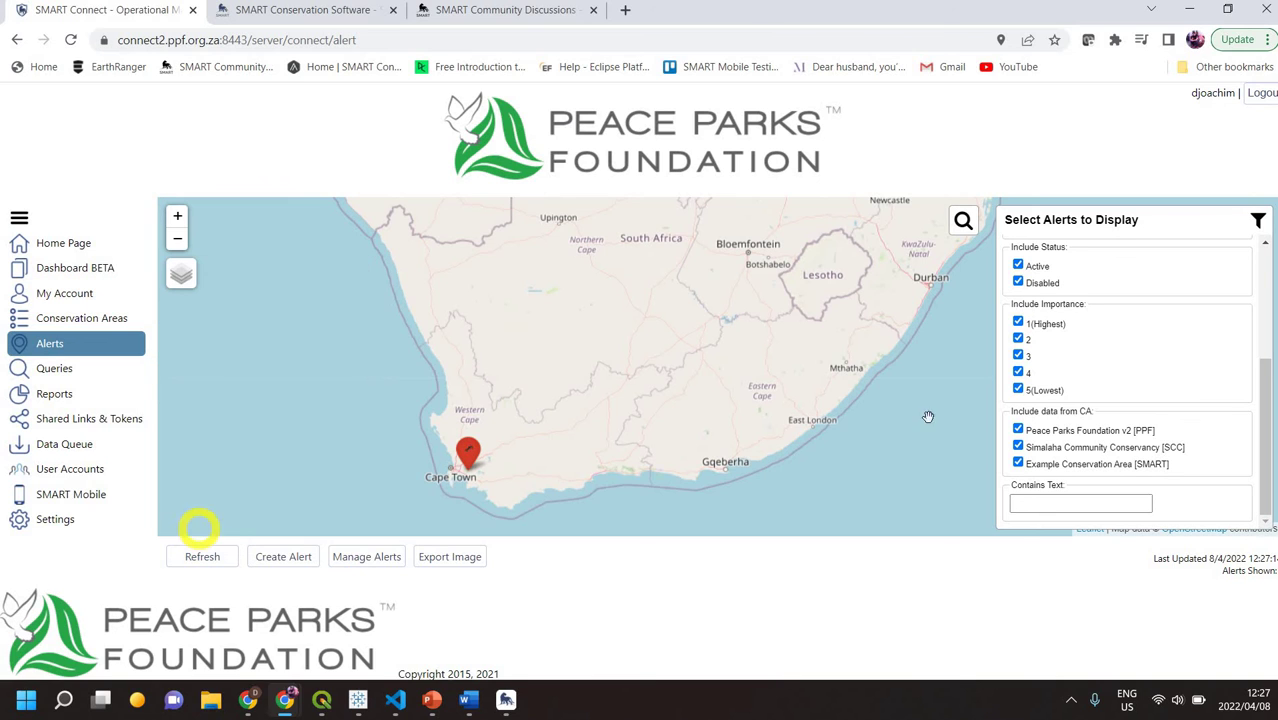
Step: Move to the Kruger area, turn on the gltfca_lnp_basic layer and turn off Lnp_all
{"action": "scroll", "coordinate": [760, 420], "scroll_direction": "down", "scroll_amount": 2}
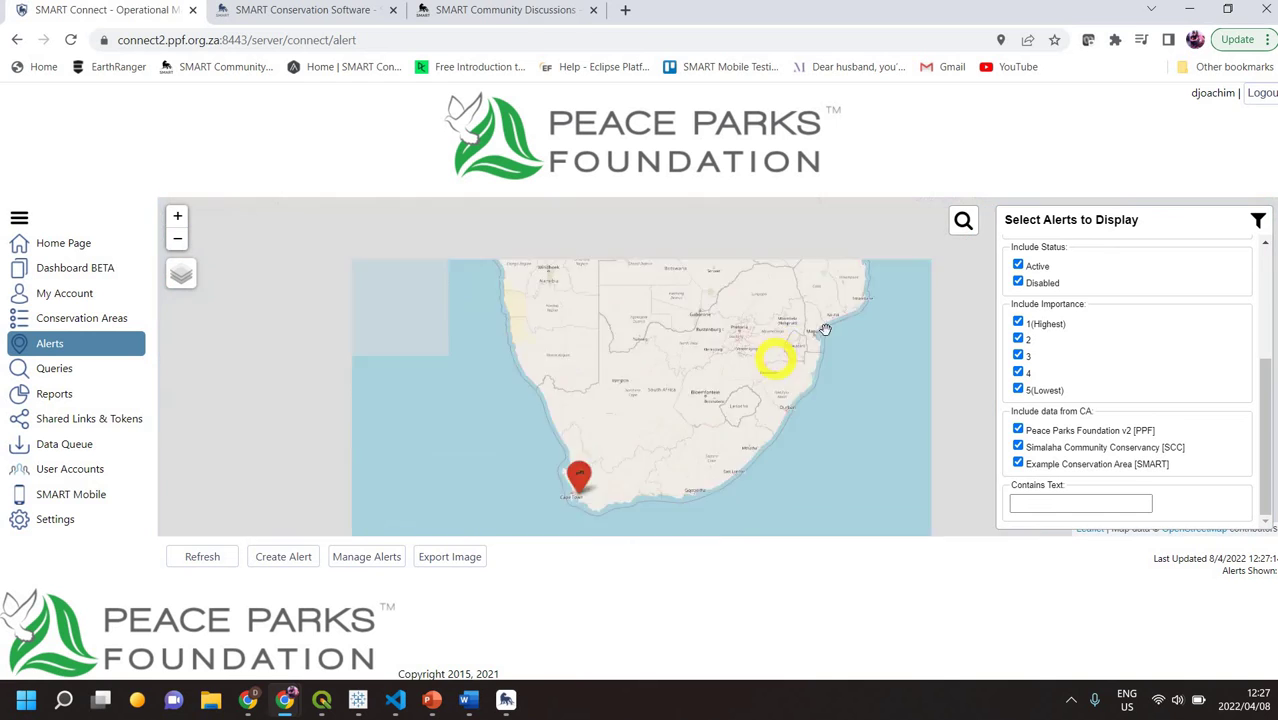
{"action": "scroll", "coordinate": [807, 360], "scroll_direction": "up", "scroll_amount": 2}
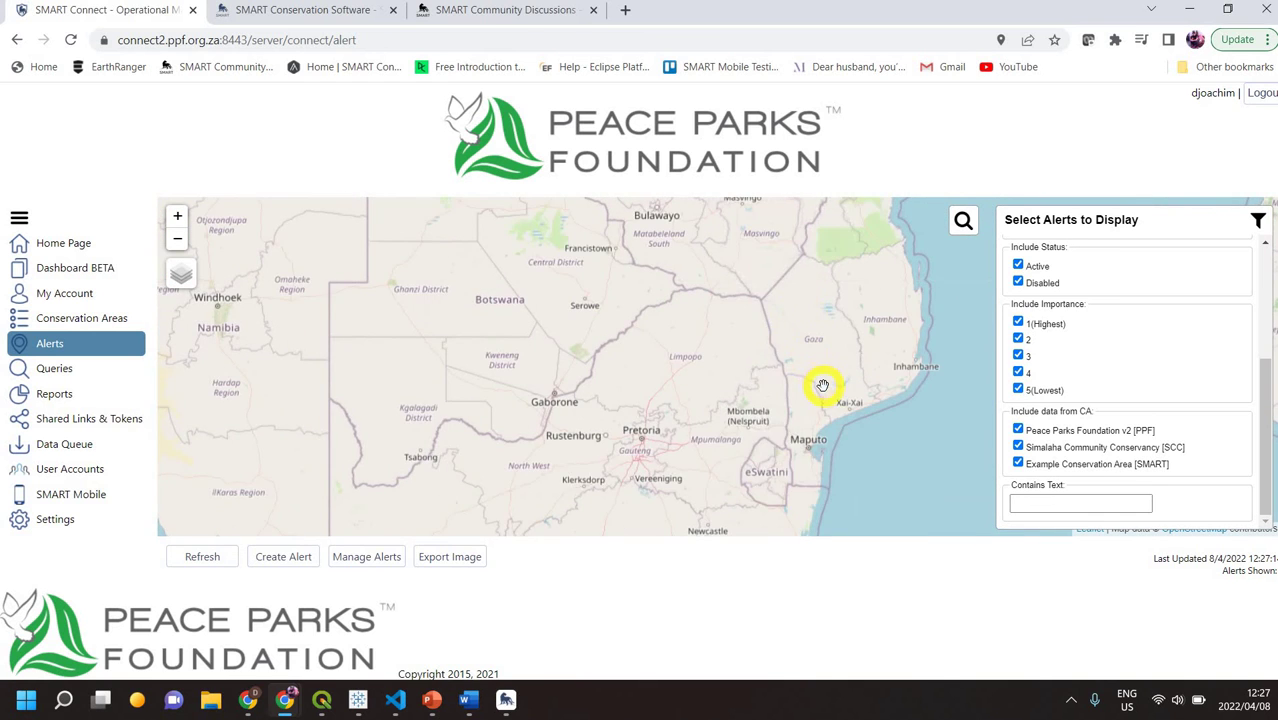
{"action": "scroll", "coordinate": [822, 385], "scroll_direction": "up", "scroll_amount": 1}
{"action": "scroll", "coordinate": [908, 363], "scroll_direction": "down", "scroll_amount": 1}
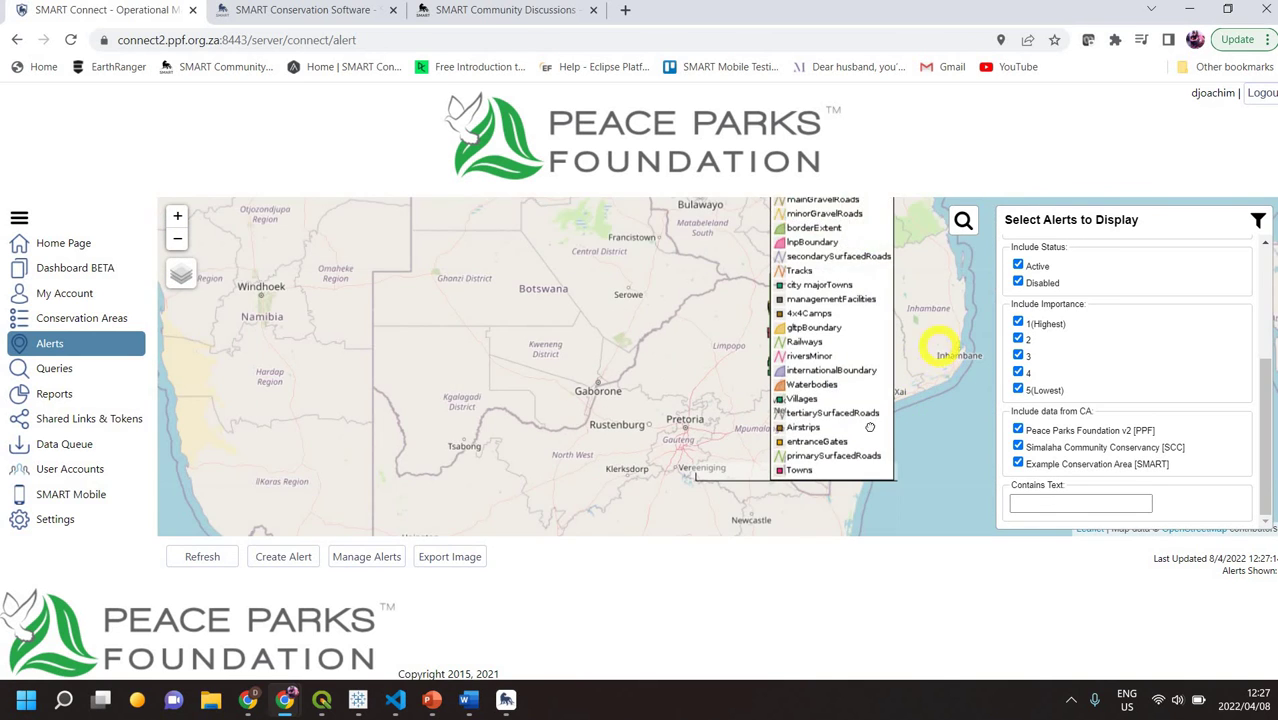
{"action": "left_click_drag", "start_coordinate": [870, 427], "coordinate": [870, 429]}
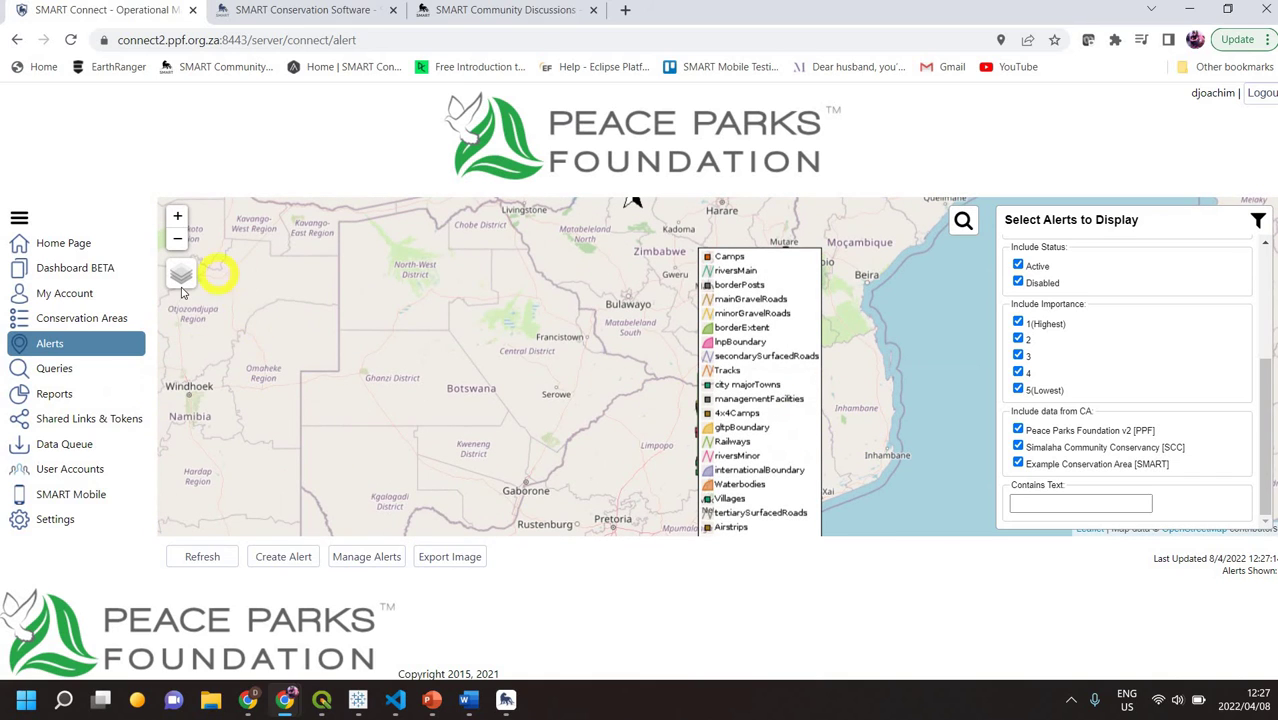
{"action": "mouse_move", "coordinate": [179, 279]}
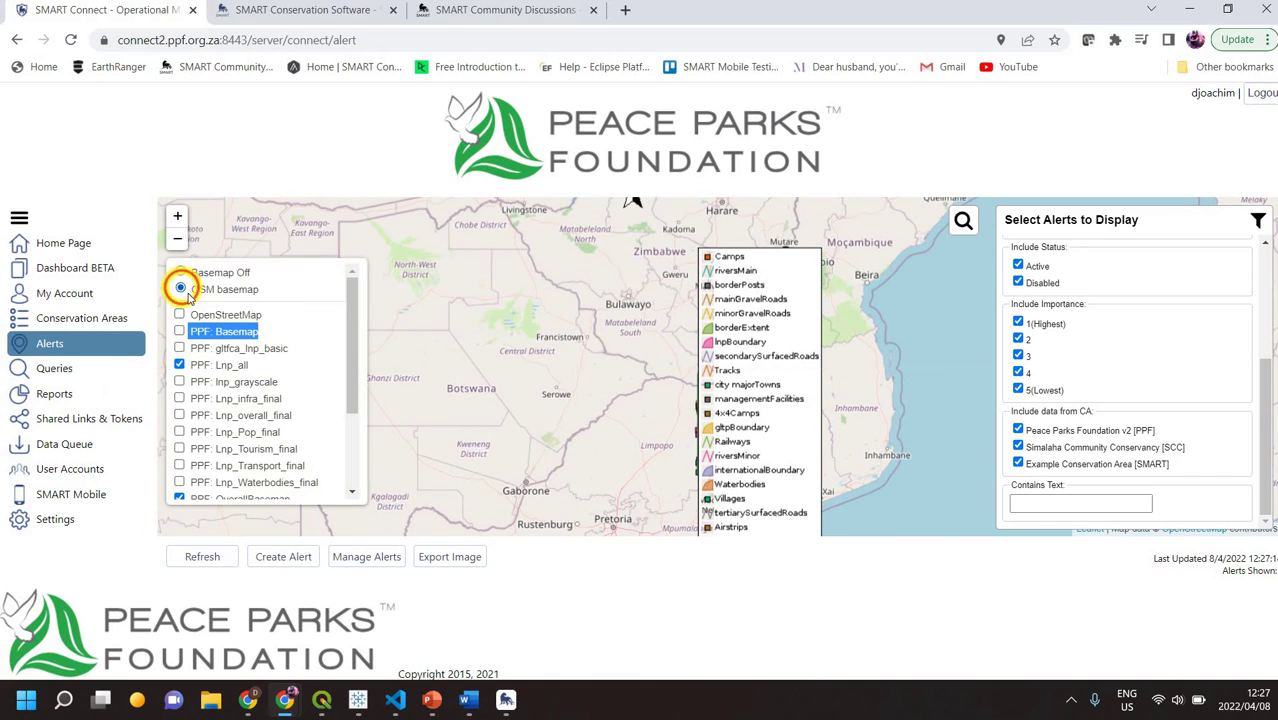
{"action": "left_click", "coordinate": [179, 348]}
{"action": "left_click", "coordinate": [180, 365]}
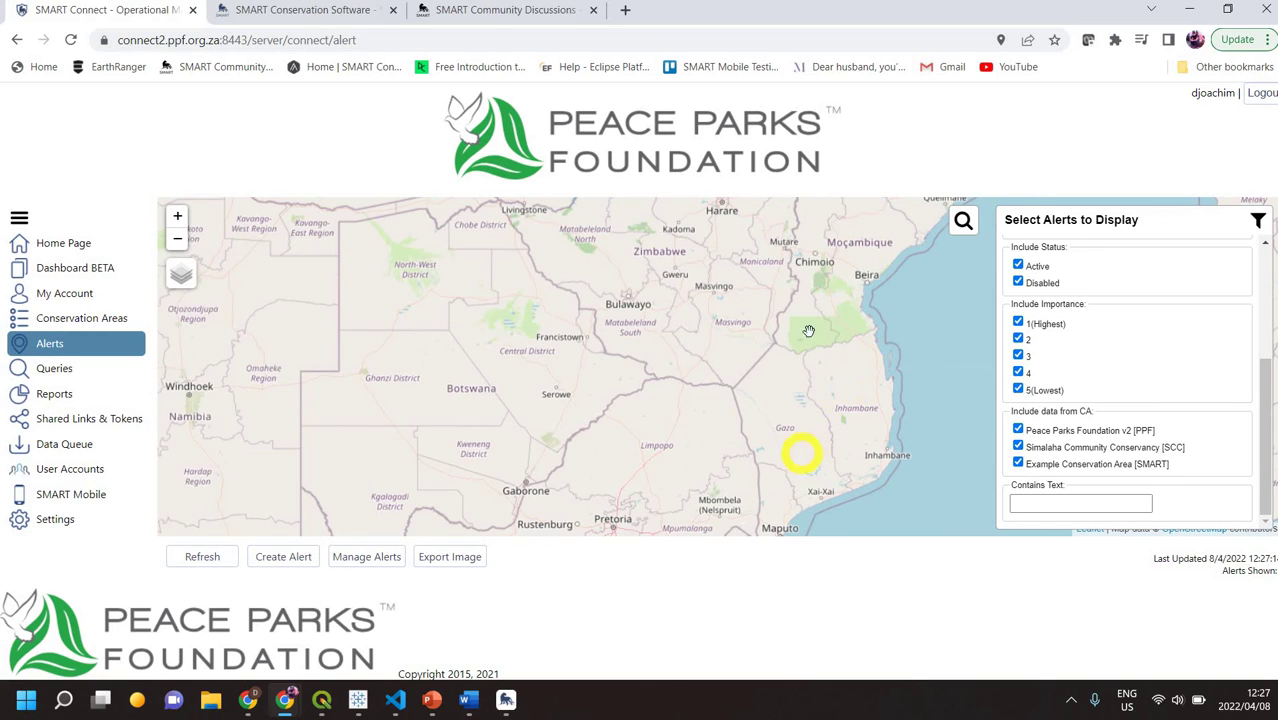
Step: Bring Pretoria and eSwatini into view and hide the OverallBasemap layer
{"action": "left_click_drag", "start_coordinate": [809, 331], "coordinate": [754, 356]}
{"action": "scroll", "coordinate": [807, 380], "scroll_direction": "up", "scroll_amount": 3}
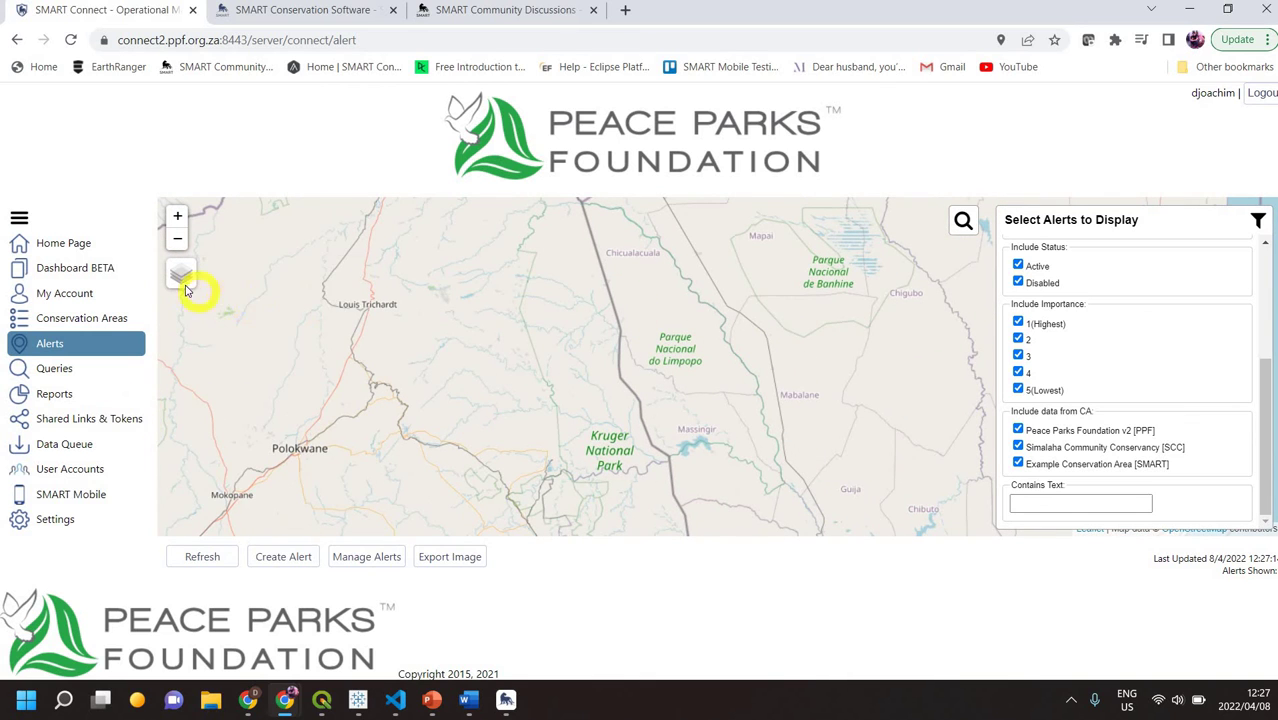
{"action": "mouse_move", "coordinate": [180, 285]}
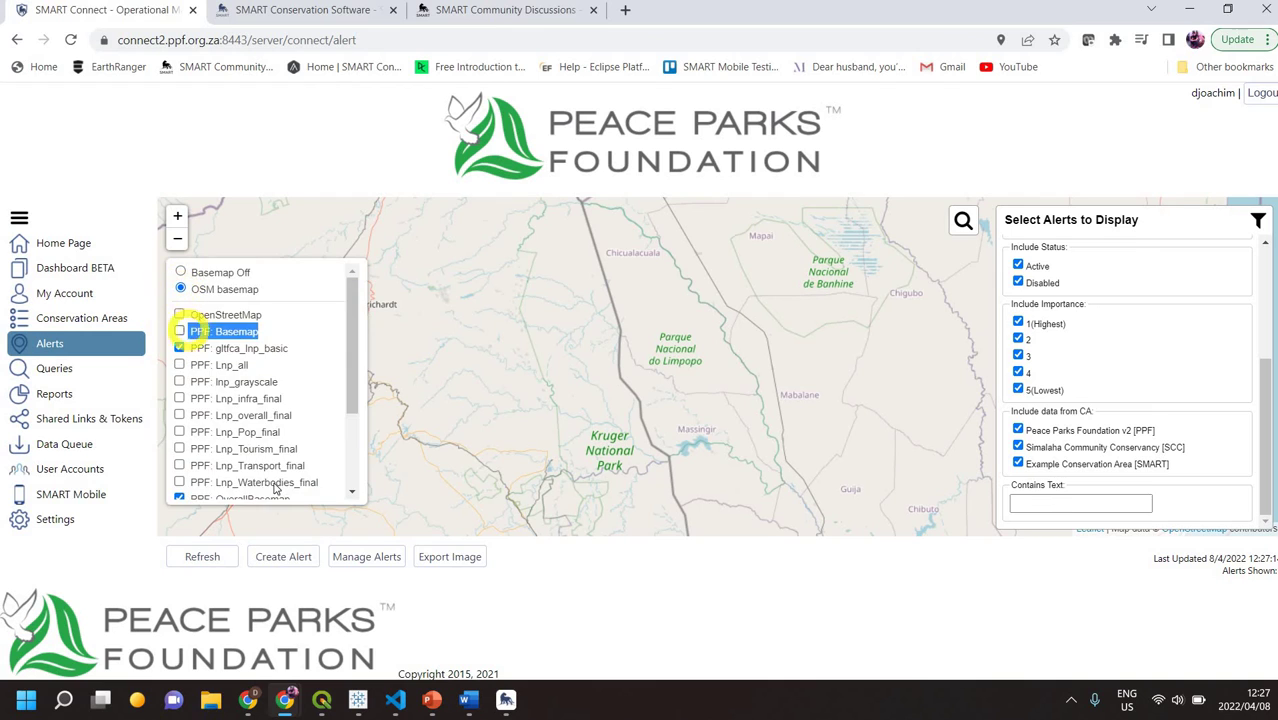
{"action": "scroll", "coordinate": [270, 480], "scroll_direction": "down", "scroll_amount": 1}
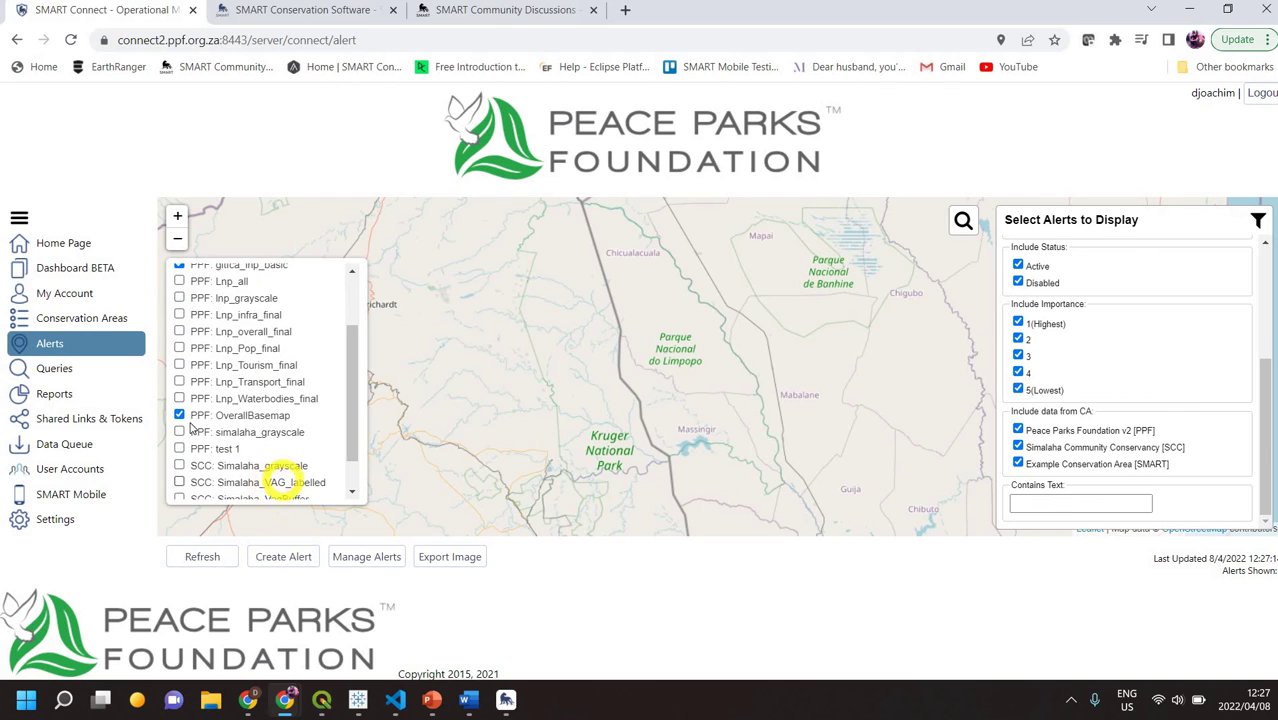
{"action": "left_click", "coordinate": [179, 414]}
Step: Switch on OpenStreetMap, turn off gltfca_lnp_basic, and zoom in and back out
{"action": "left_click_drag", "start_coordinate": [351, 400], "coordinate": [352, 430]}
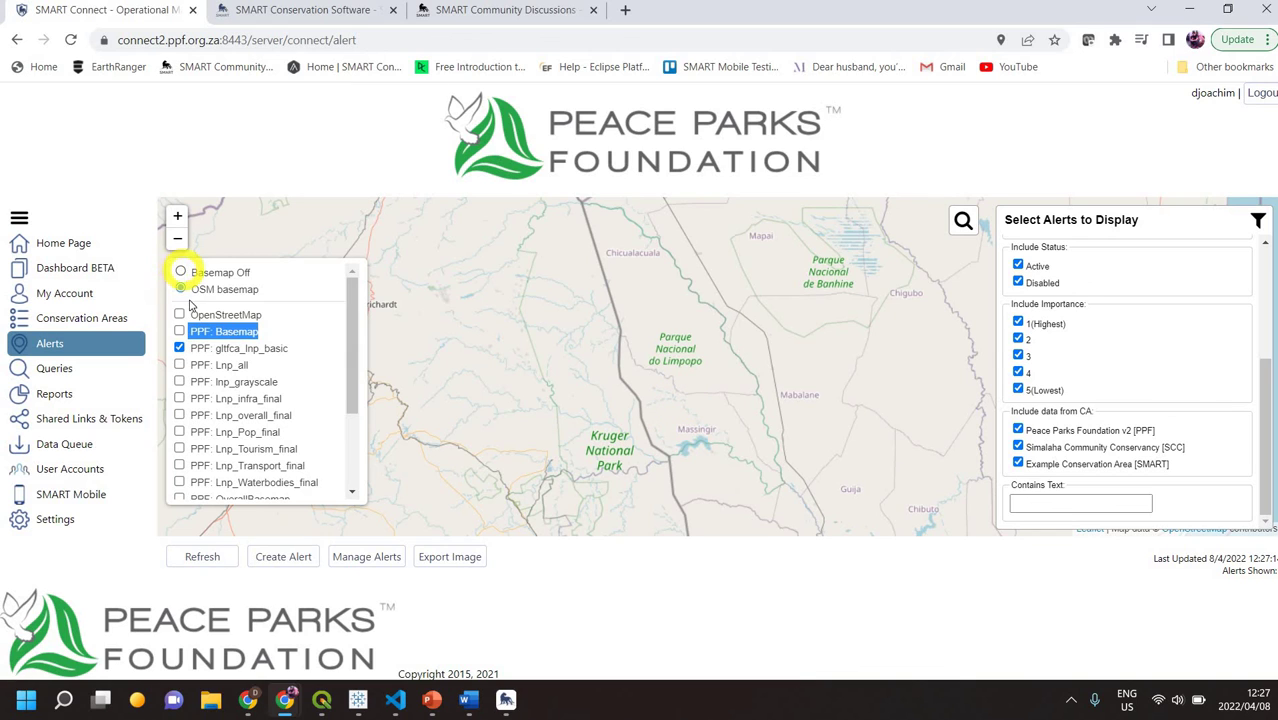
{"action": "left_click", "coordinate": [180, 315]}
{"action": "left_click", "coordinate": [193, 350]}
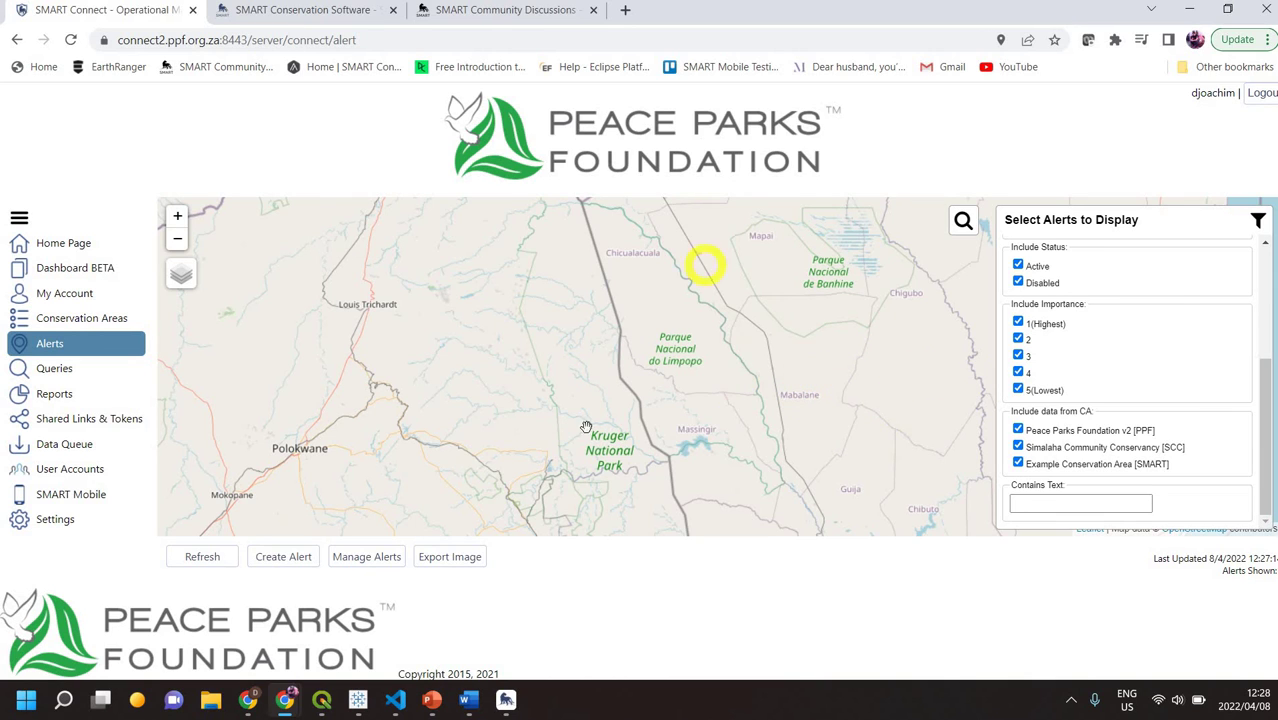
{"action": "left_click", "coordinate": [177, 216]}
{"action": "left_click", "coordinate": [178, 237]}
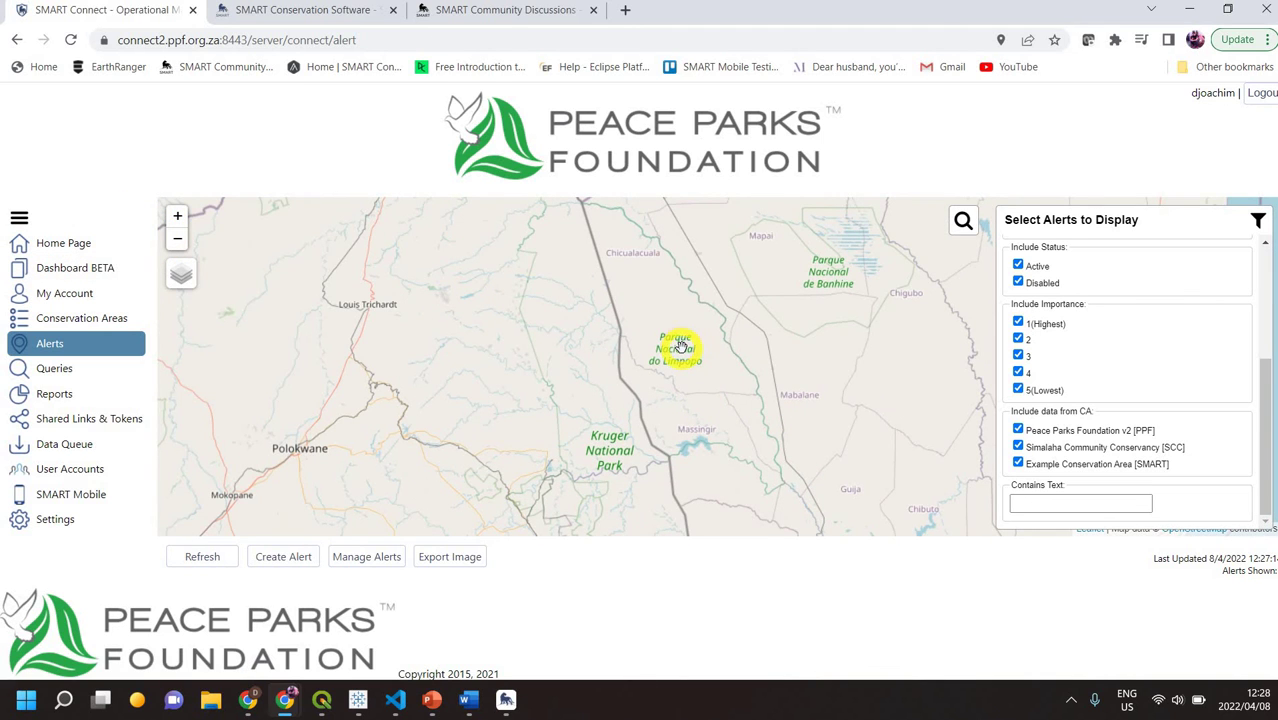